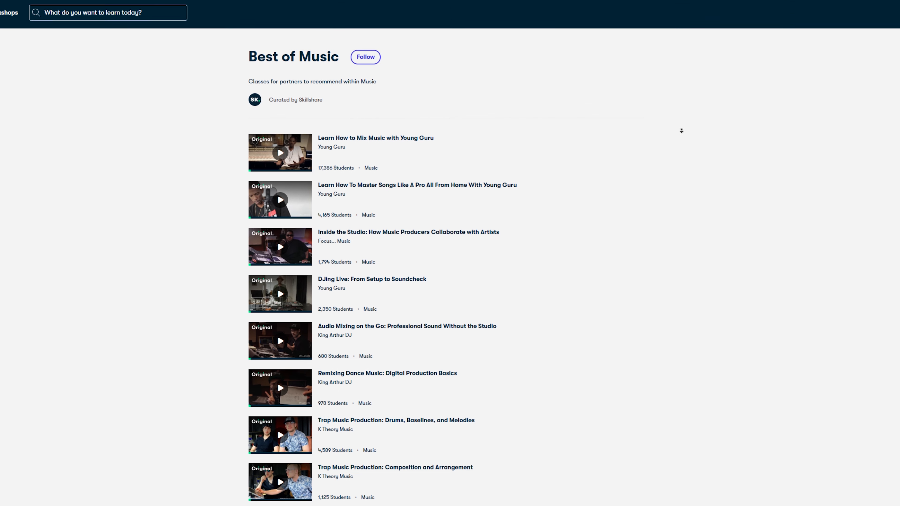
Step: Browse Skillshare's Best of Music list, the song mastering class page and the iPhone Filmmaking workshop page
{"action": "scroll", "coordinate": [681, 131], "scroll_direction": "down", "scroll_amount": 1}
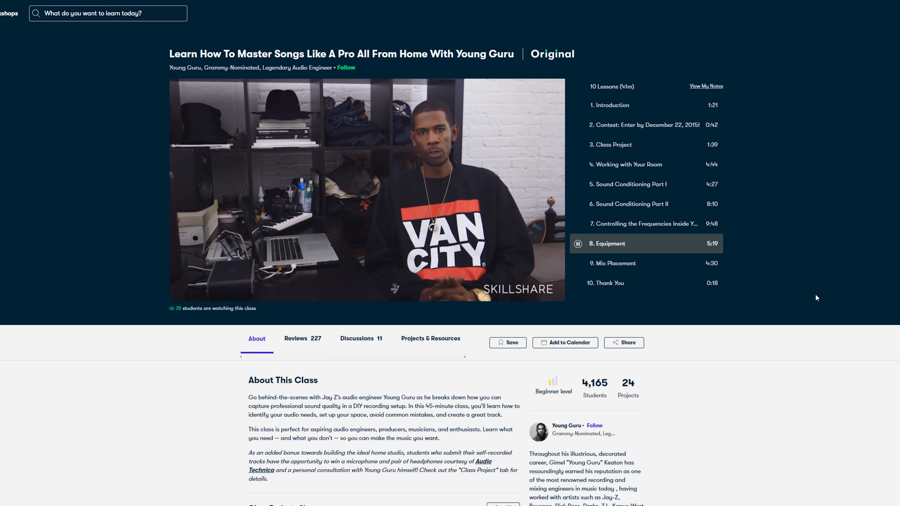
{"action": "scroll", "coordinate": [814, 292], "scroll_direction": "down", "scroll_amount": 2}
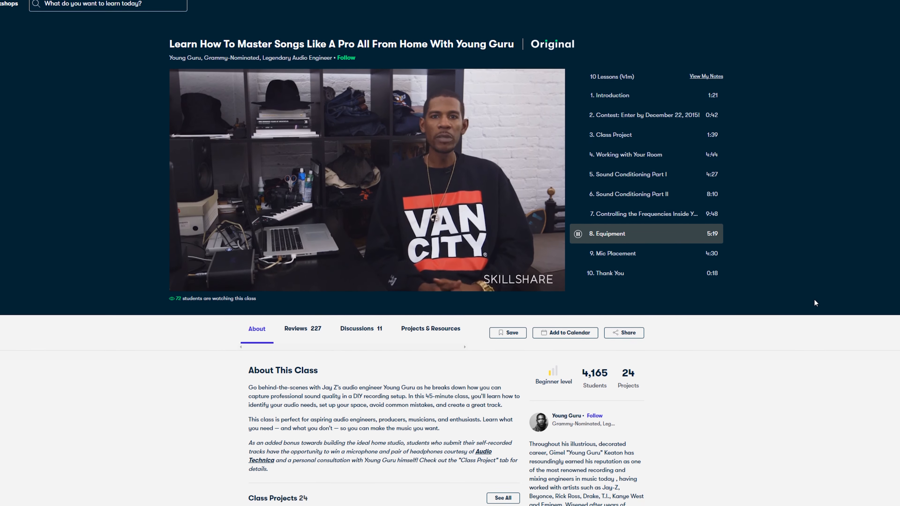
{"action": "scroll", "coordinate": [814, 303], "scroll_direction": "down", "scroll_amount": 5}
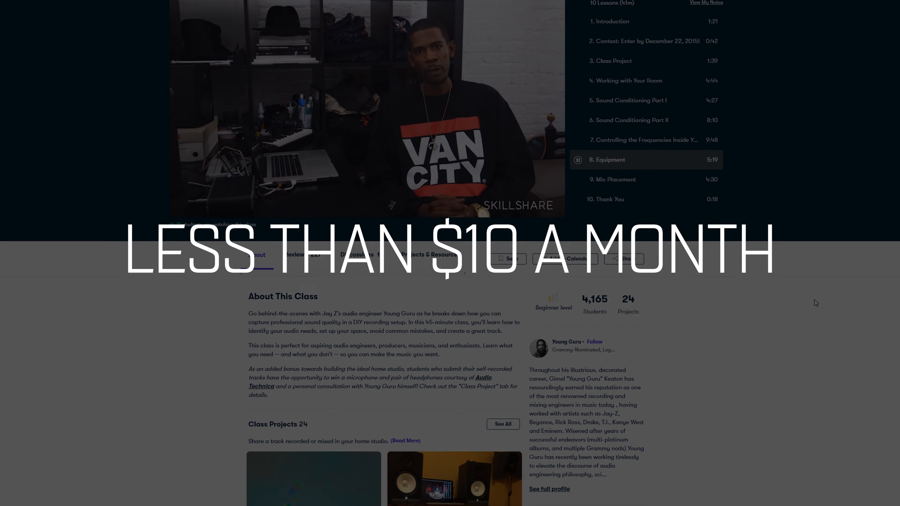
{"action": "scroll", "coordinate": [816, 303], "scroll_direction": "down", "scroll_amount": 5}
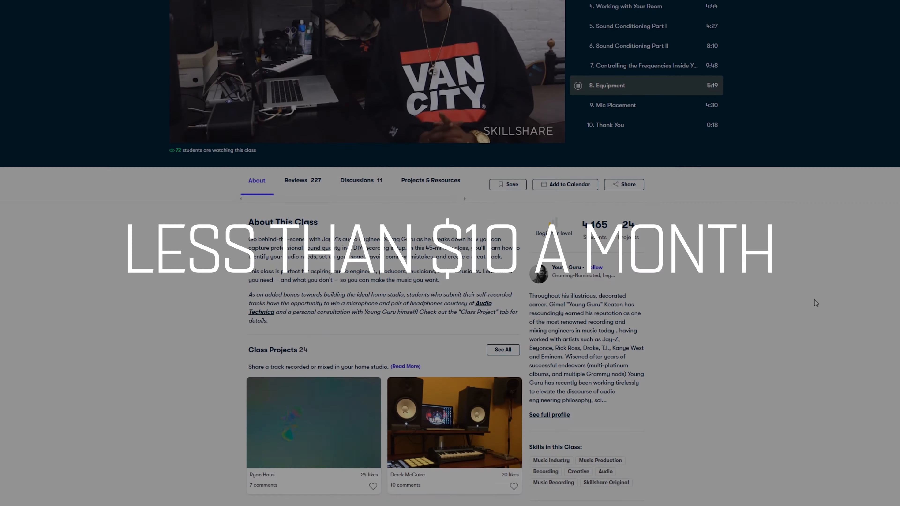
{"action": "scroll", "coordinate": [816, 303], "scroll_direction": "down", "scroll_amount": 3}
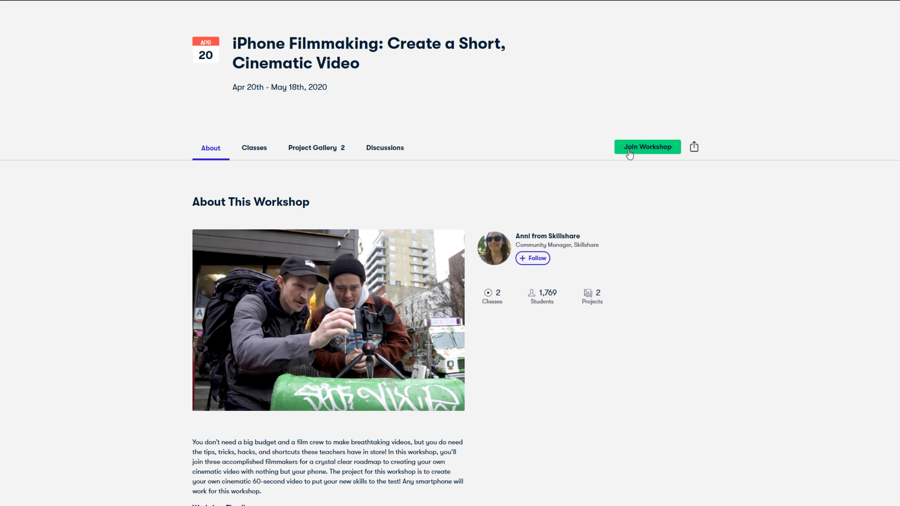
{"action": "left_click", "coordinate": [629, 154]}
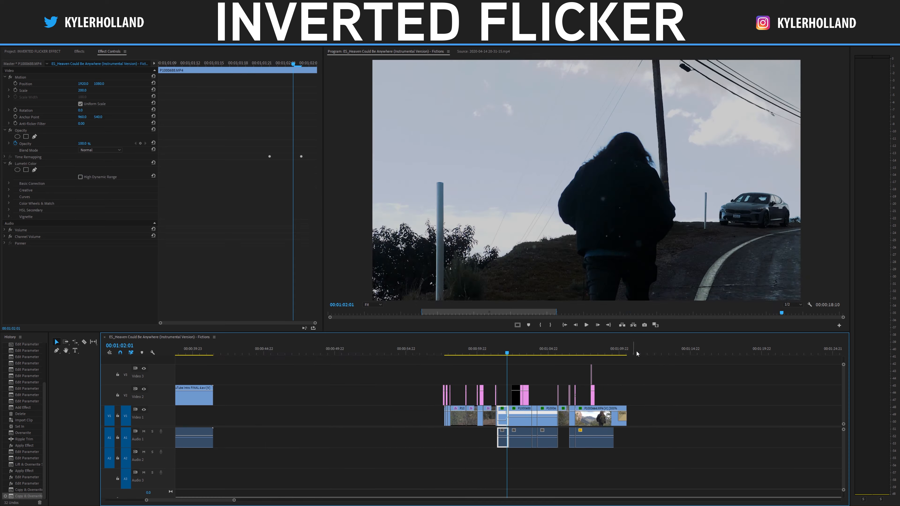
Step: Switch to Premiere Pro and play back the edited sequence to preview its inverted flicker cuts
{"action": "left_click_drag", "start_coordinate": [506, 354], "coordinate": [382, 354]}
{"action": "key", "text": "space"}
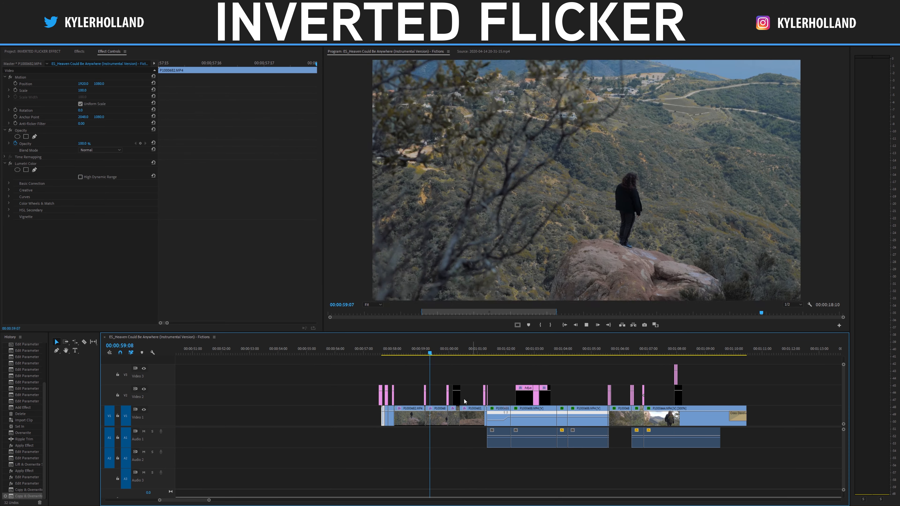
{"action": "left_click_drag", "start_coordinate": [476, 353], "coordinate": [448, 354]}
{"action": "scroll", "coordinate": [486, 356], "scroll_direction": "up", "scroll_amount": 8}
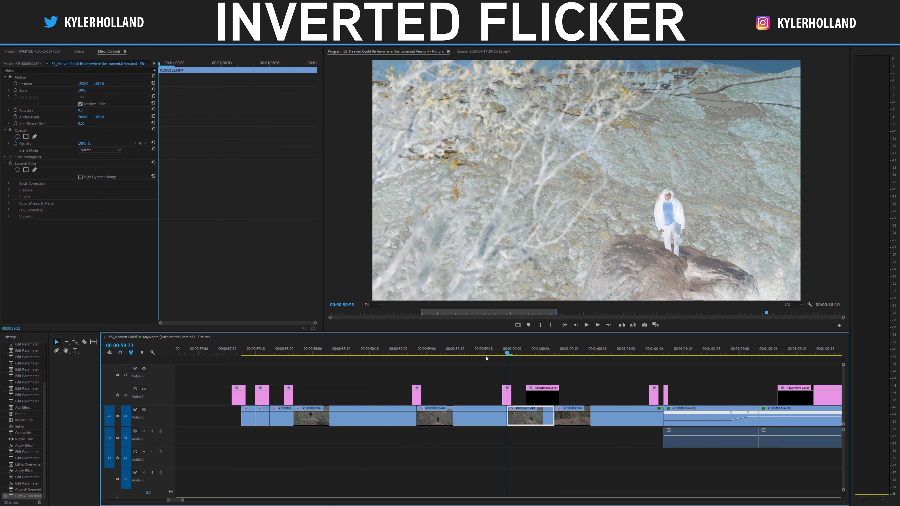
Step: Examine the Invert effect and its Channel options on the adjustment layer at 00:00:59:23
{"action": "left_click", "coordinate": [514, 399]}
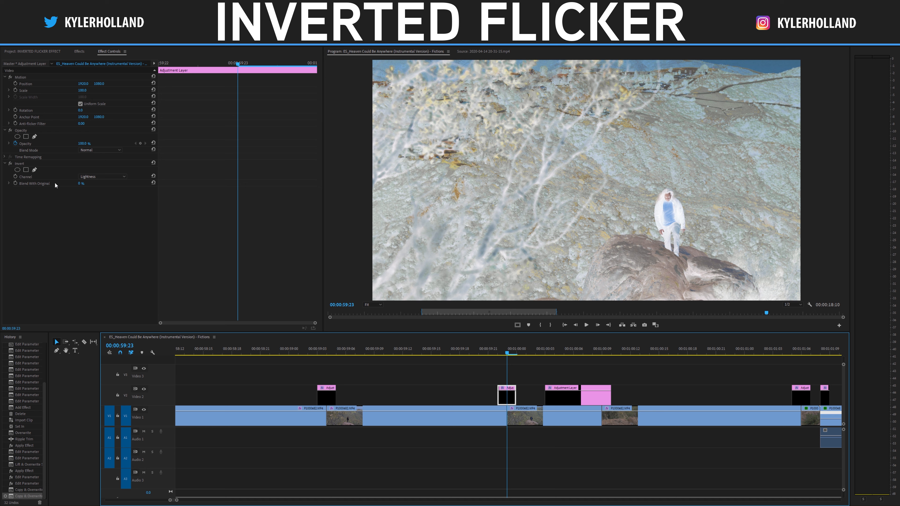
{"action": "left_click", "coordinate": [25, 164]}
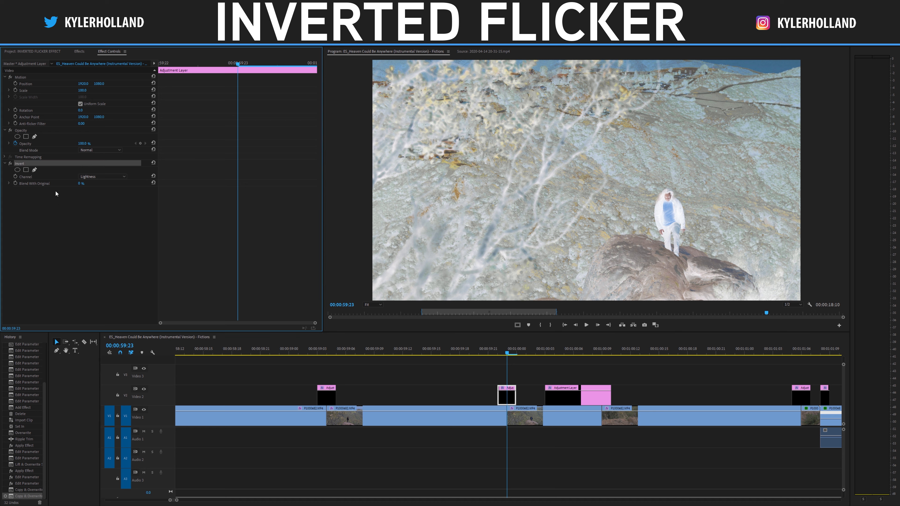
{"action": "left_click", "coordinate": [103, 177]}
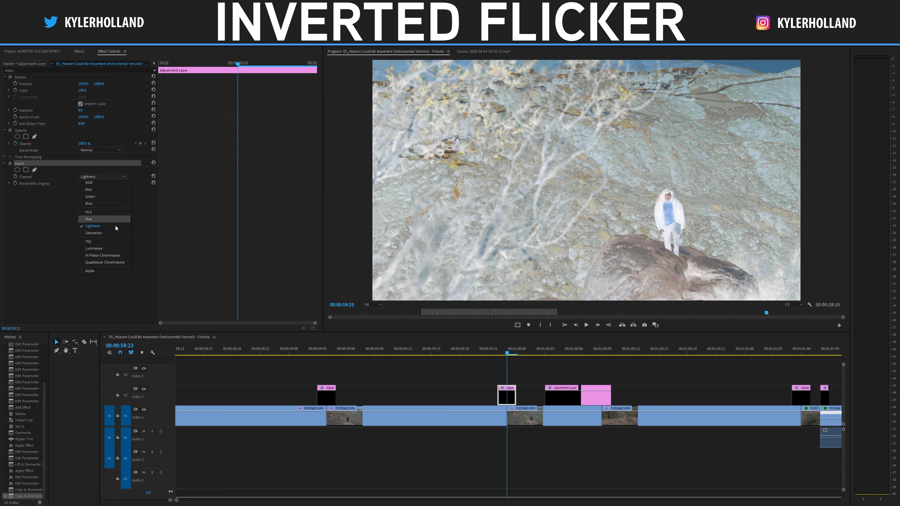
{"action": "left_click", "coordinate": [197, 251]}
Step: Delete all adjustment layers from the Video 2 and Video 3 tracks above the footage
{"action": "left_click", "coordinate": [655, 432]}
{"action": "scroll", "coordinate": [611, 383], "scroll_direction": "down", "scroll_amount": 6}
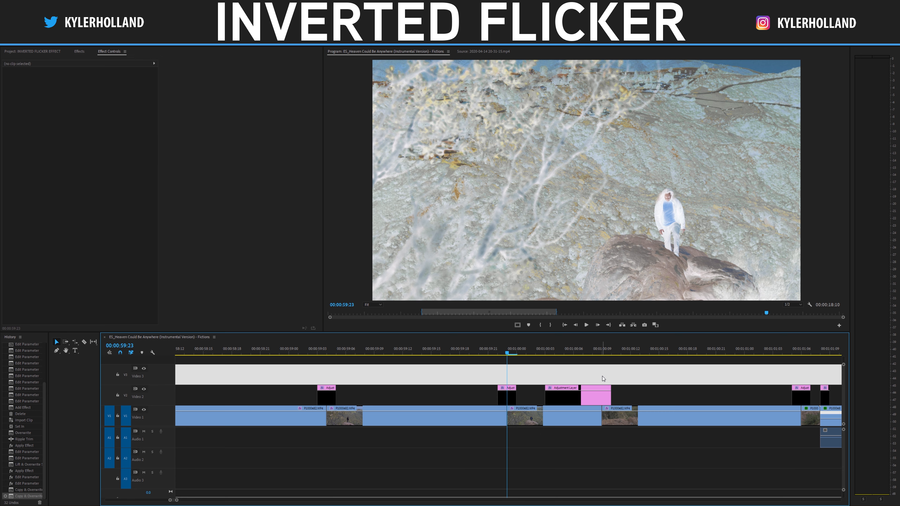
{"action": "left_click", "coordinate": [729, 375]}
{"action": "key", "text": "Delete"}
{"action": "left_click_drag", "start_coordinate": [781, 404], "coordinate": [424, 357]}
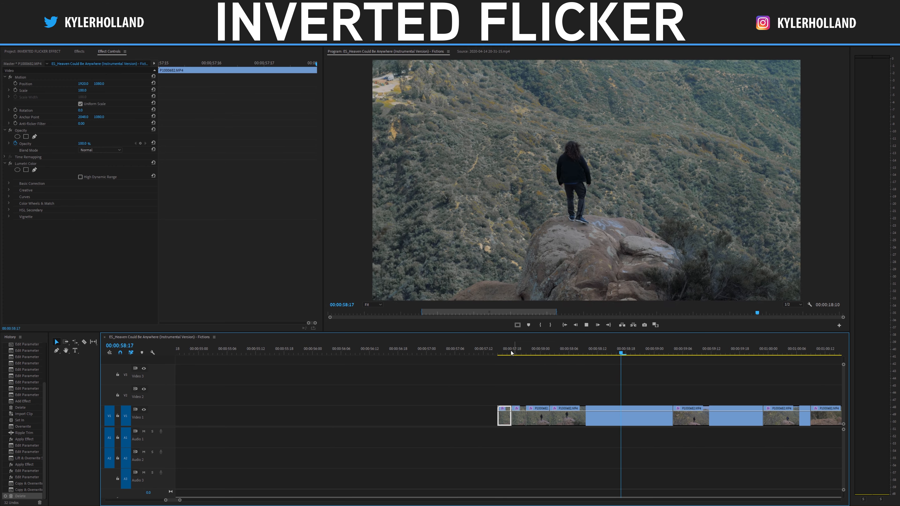
Step: Play back the clips on Video 1 to review the cuts without the flicker adjustment layers
{"action": "left_click", "coordinate": [517, 353]}
{"action": "key", "text": "space"}
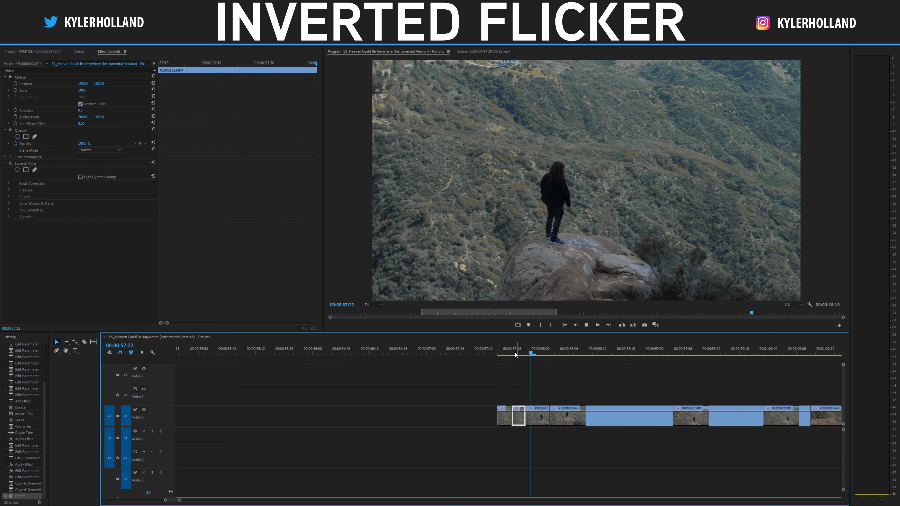
{"action": "left_click", "coordinate": [516, 353]}
{"action": "left_click", "coordinate": [492, 353]}
{"action": "key", "text": "space"}
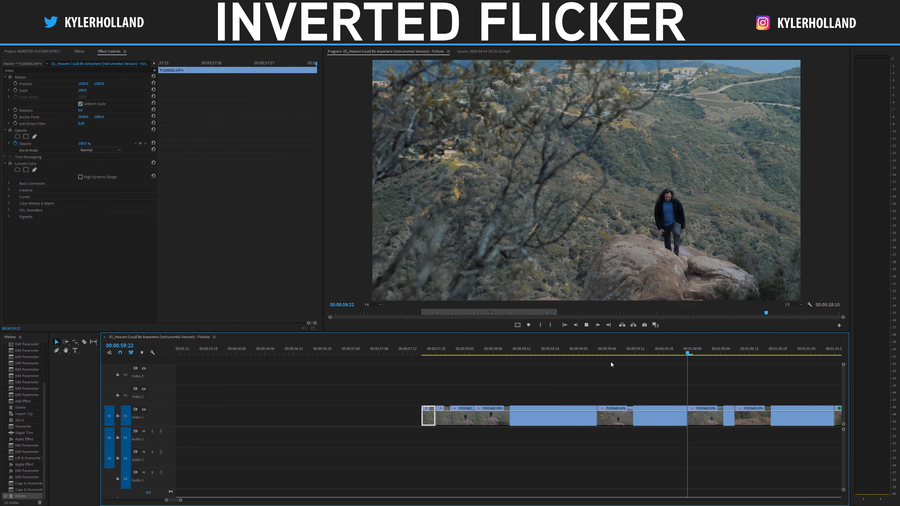
{"action": "left_click", "coordinate": [573, 353]}
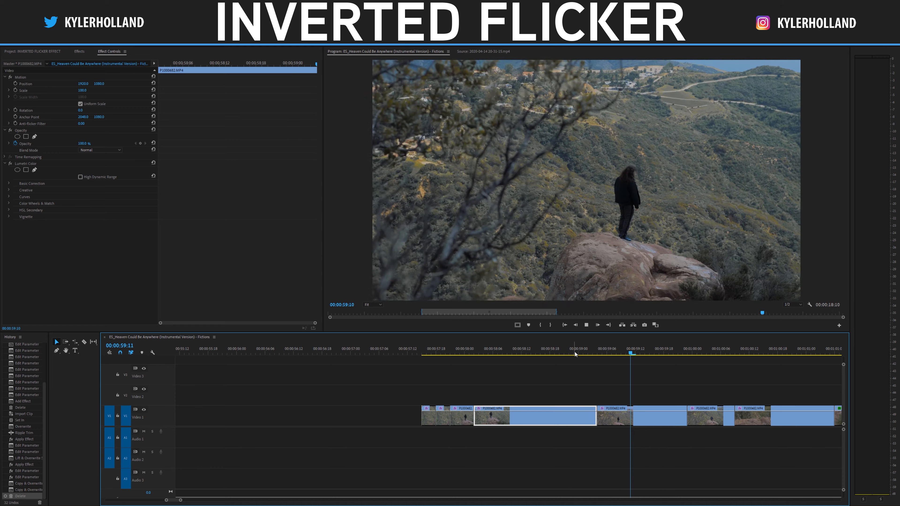
{"action": "key", "text": "space"}
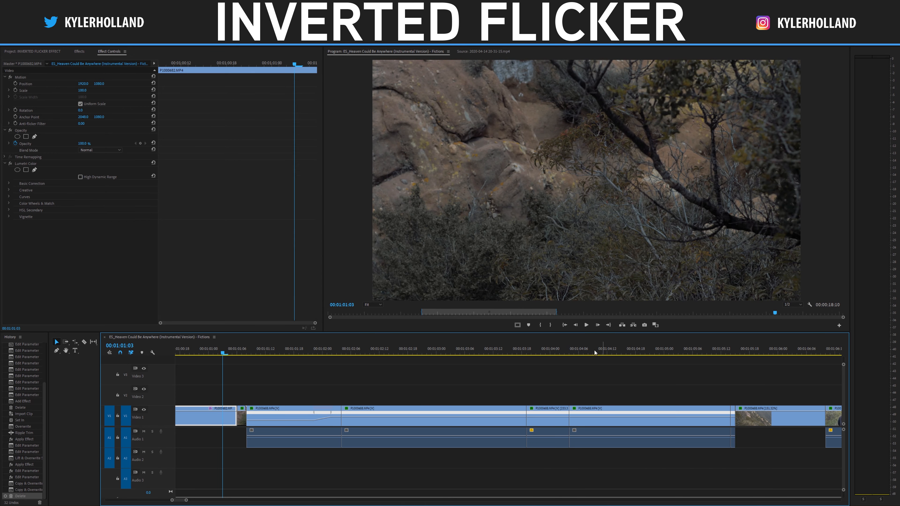
{"action": "left_click_drag", "start_coordinate": [572, 353], "coordinate": [551, 353]}
{"action": "key", "text": "minus"}
{"action": "key", "text": "minus"}
{"action": "left_click", "coordinate": [343, 352]}
{"action": "key", "text": "equal"}
{"action": "key", "text": "equal"}
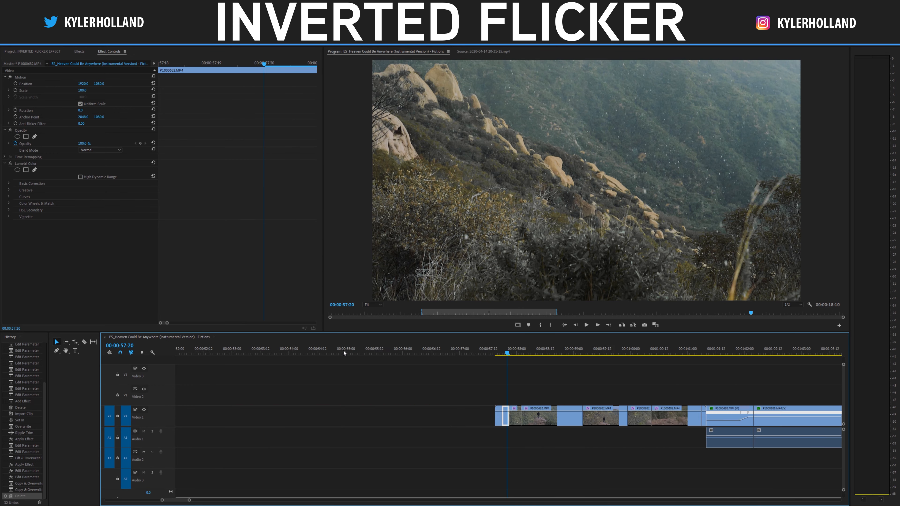
Step: Replay the start of the sequence and park the playhead on the opening clip at 00:00:57:17
{"action": "left_click_drag", "start_coordinate": [514, 353], "coordinate": [491, 350]}
{"action": "key", "text": "space"}
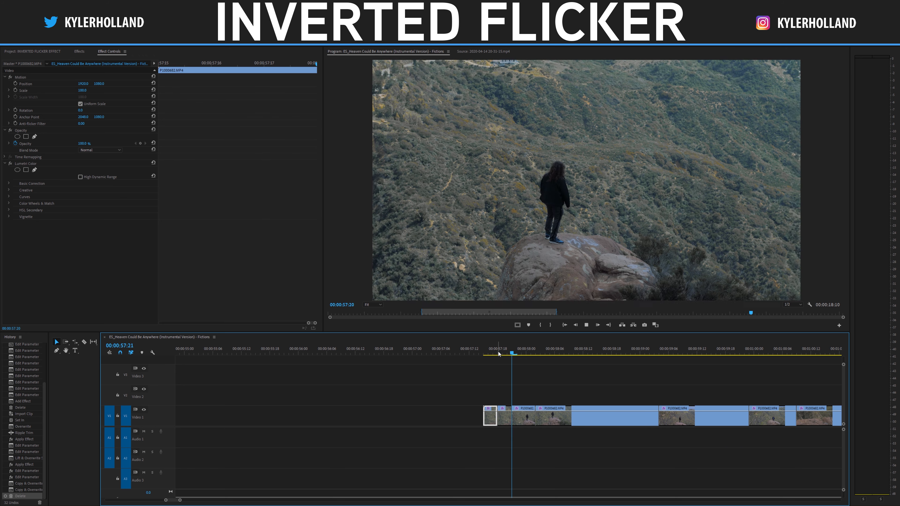
{"action": "key", "text": "space"}
{"action": "left_click", "coordinate": [491, 351]}
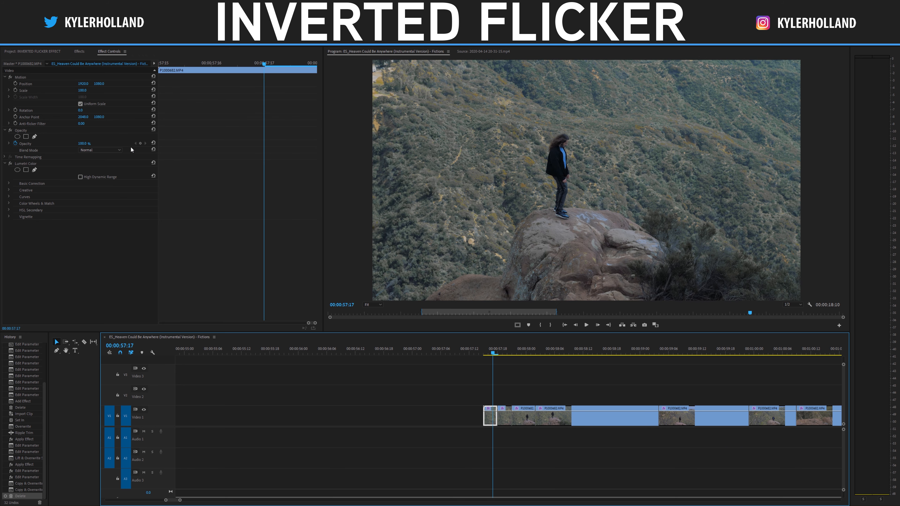
Step: Create an adjustment layer with the default video settings and place it on Video 2 starting above the first clip
{"action": "left_click", "coordinate": [29, 51]}
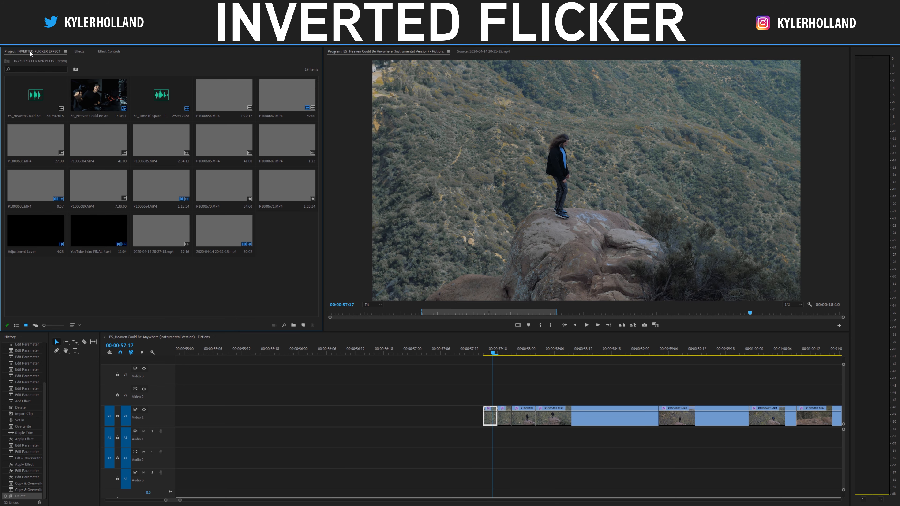
{"action": "left_click", "coordinate": [304, 326]}
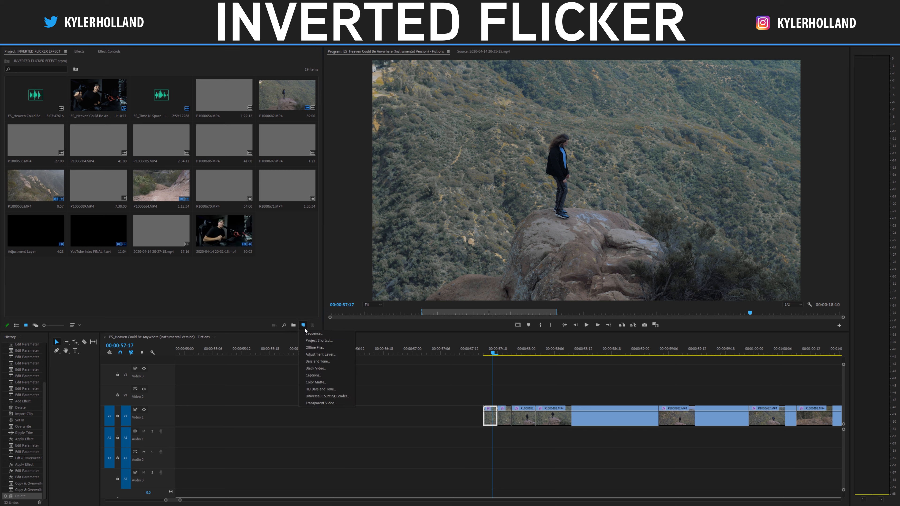
{"action": "left_click", "coordinate": [328, 355]}
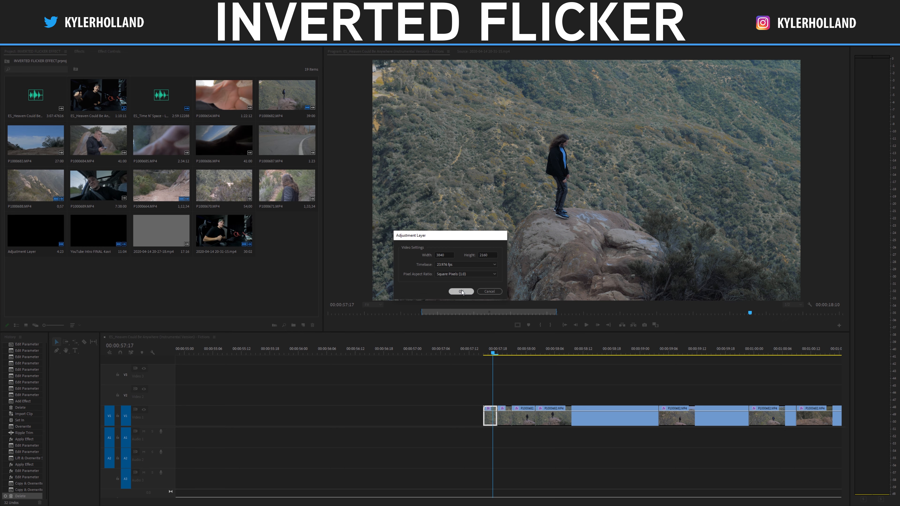
{"action": "left_click", "coordinate": [462, 291]}
{"action": "left_click_drag", "start_coordinate": [290, 242], "coordinate": [444, 400]}
{"action": "left_click_drag", "start_coordinate": [498, 398], "coordinate": [539, 400]}
{"action": "key", "text": "="}
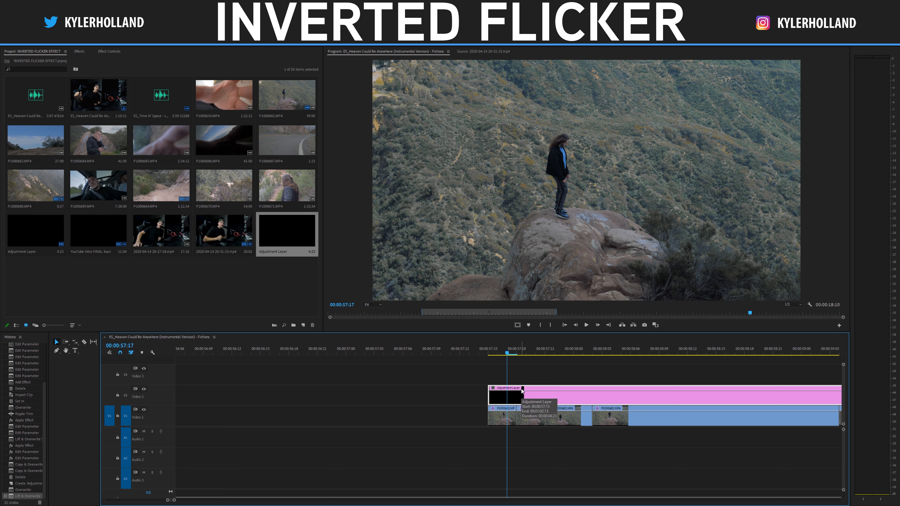
Step: Cut the adjustment layer at 00:00:57:17 and two frames further, and delete the pieces outside that two-frame section
{"action": "left_click", "coordinate": [511, 394]}
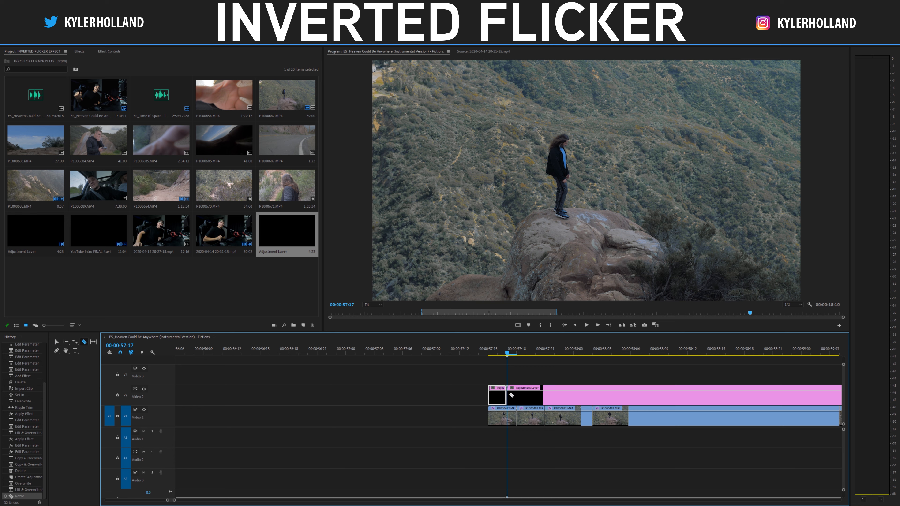
{"action": "left_click", "coordinate": [527, 396]}
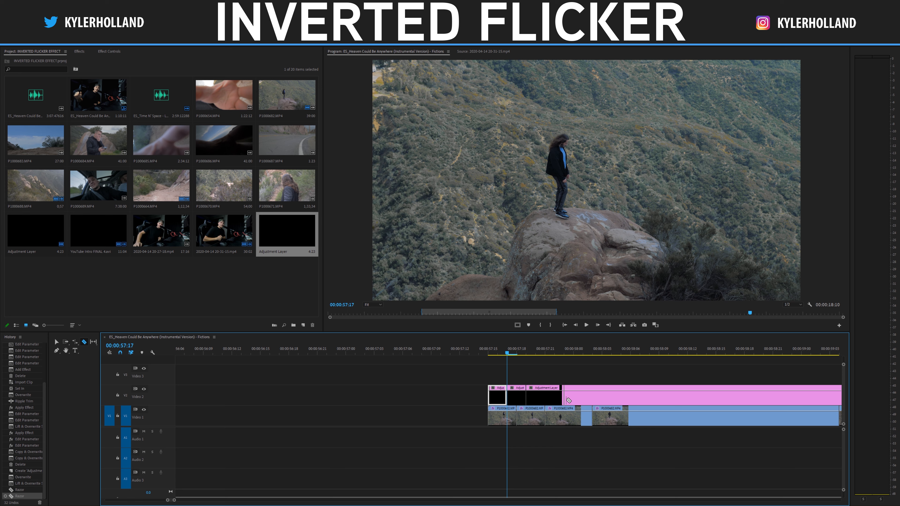
{"action": "left_click", "coordinate": [547, 400]}
{"action": "key", "text": "Delete"}
{"action": "left_click", "coordinate": [497, 396]}
{"action": "key", "text": "Delete"}
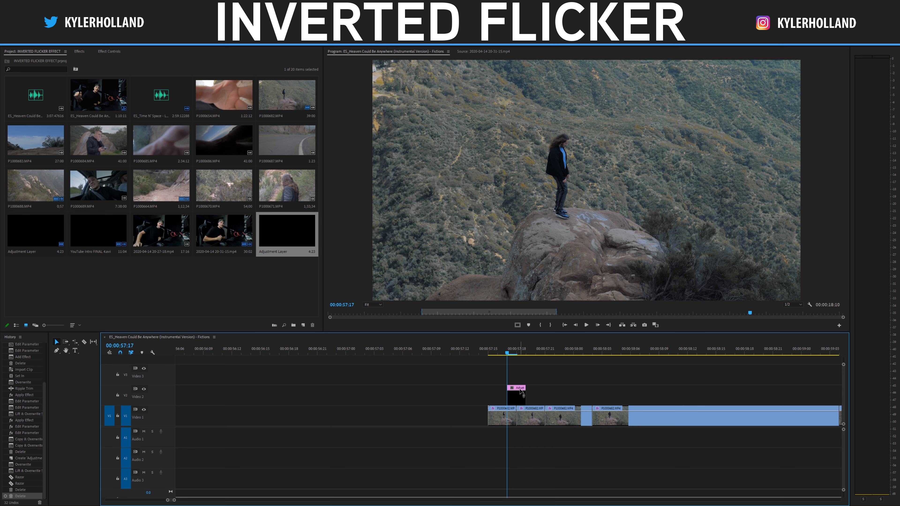
Step: Find the Invert video effect by searching for "invert" and apply it to the short adjustment layer on Video 2
{"action": "left_click", "coordinate": [510, 413]}
{"action": "left_click", "coordinate": [517, 400]}
{"action": "left_click", "coordinate": [80, 51]}
{"action": "left_click", "coordinate": [39, 59]}
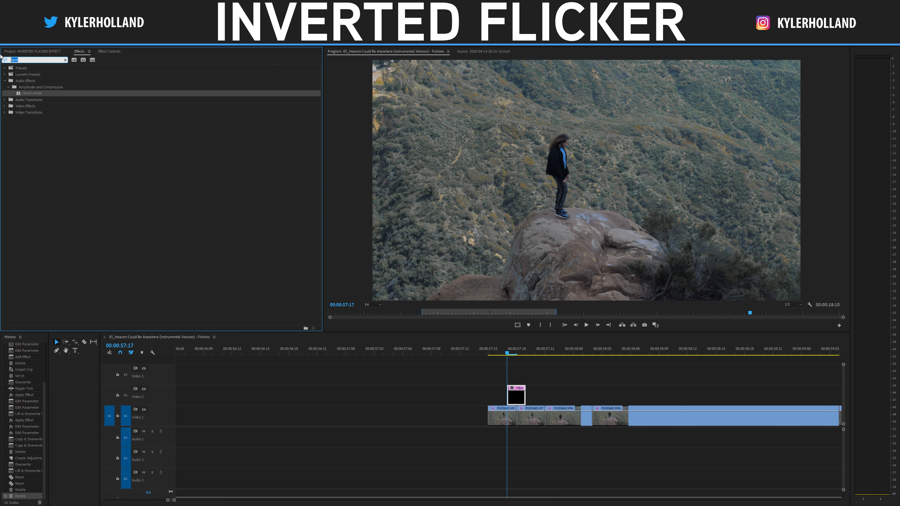
{"action": "type", "text": "inv ve"}
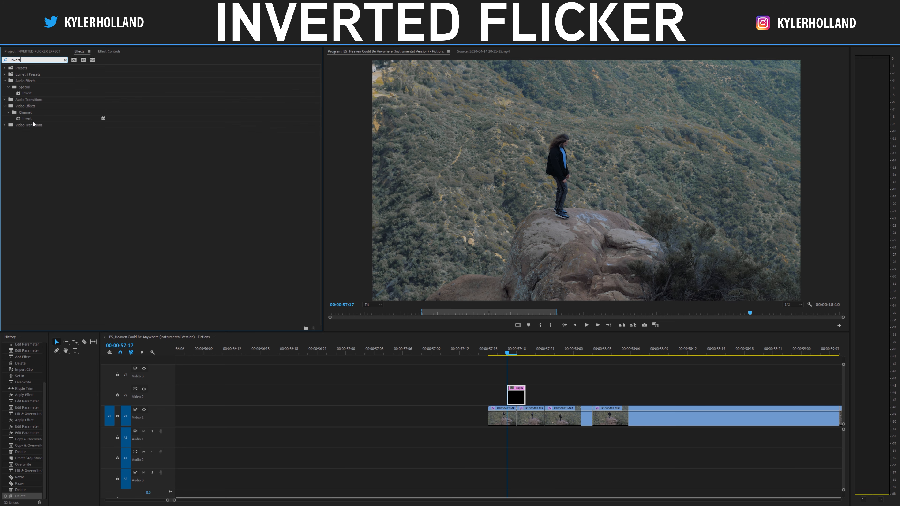
{"action": "left_click_drag", "start_coordinate": [32, 118], "coordinate": [107, 134]}
{"action": "left_click_drag", "start_coordinate": [535, 380], "coordinate": [516, 395]}
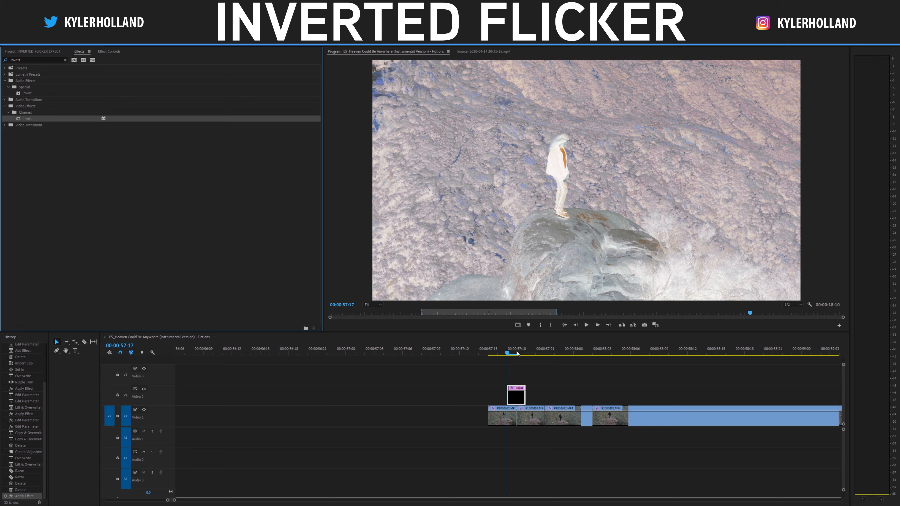
Step: Step between the frames around the start of the adjustment layer to compare the normal and inverted image
{"action": "left_click", "coordinate": [503, 355]}
{"action": "left_click", "coordinate": [511, 352]}
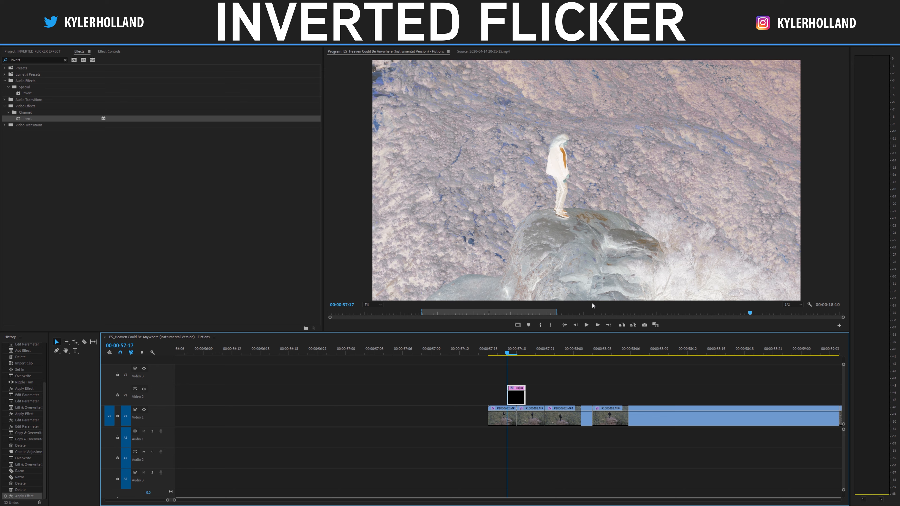
{"action": "key", "text": "Left"}
{"action": "key", "text": "Right"}
{"action": "key", "text": "Left"}
{"action": "key", "text": "Right"}
Step: Try the Red channel in the adjustment layer's Invert effect, and set the Channel to Green
{"action": "left_click", "coordinate": [517, 397]}
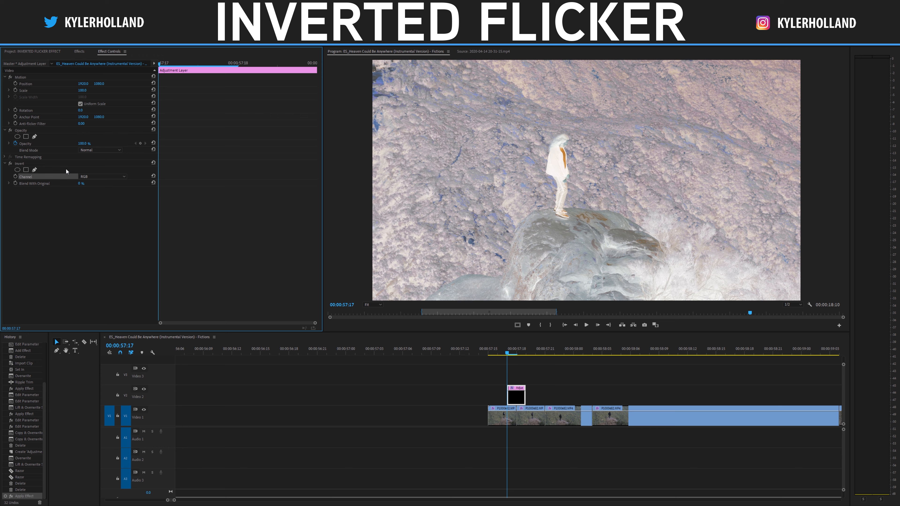
{"action": "left_click", "coordinate": [95, 177]}
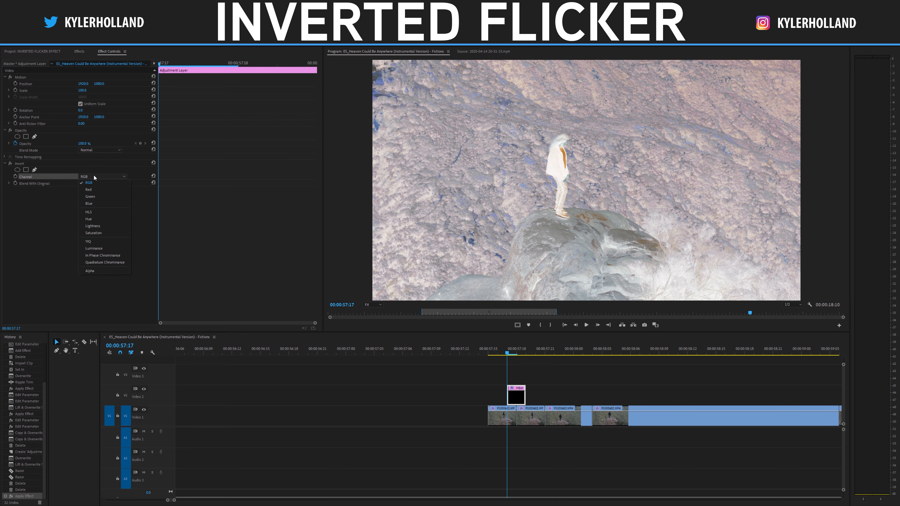
{"action": "left_click", "coordinate": [109, 191]}
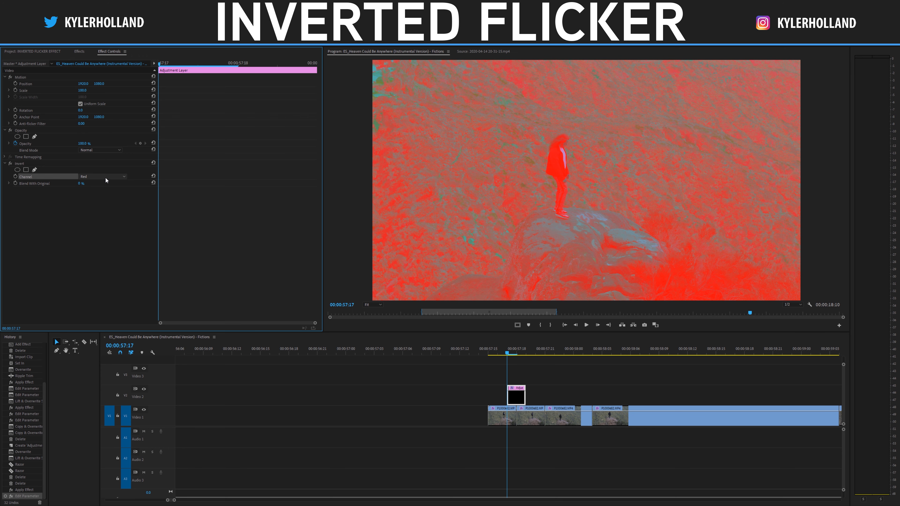
{"action": "left_click", "coordinate": [105, 179]}
{"action": "left_click", "coordinate": [101, 196]}
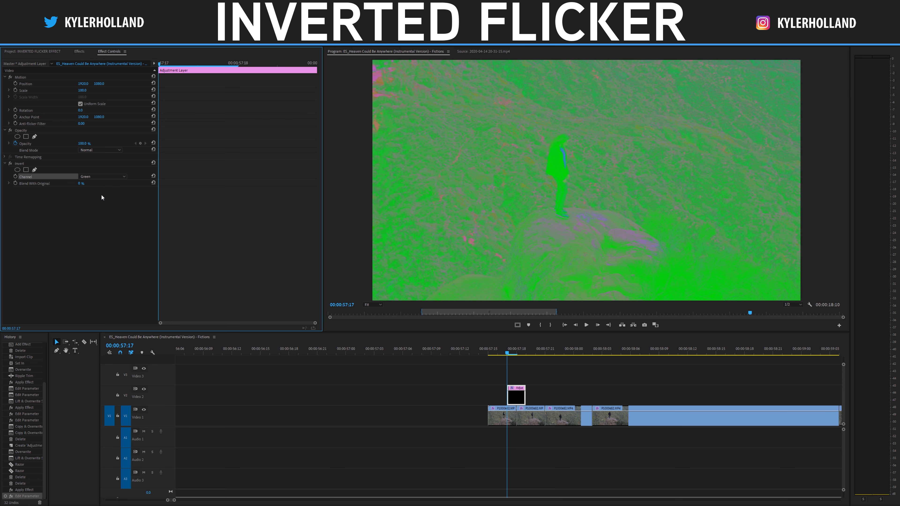
Step: Try the Red and Green channels again in the adjustment layer's Invert effect, and set the Channel to Blue
{"action": "left_click", "coordinate": [114, 178]}
{"action": "left_click", "coordinate": [107, 204]}
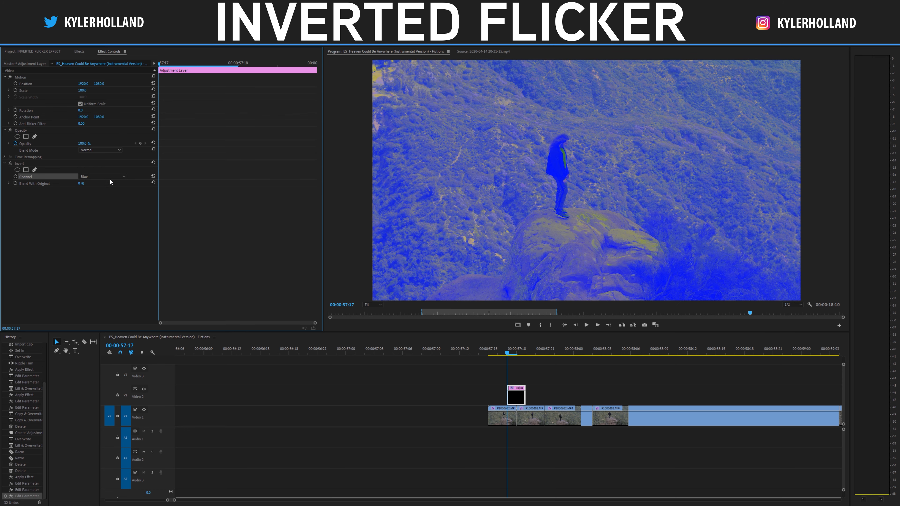
{"action": "left_click", "coordinate": [111, 179]}
{"action": "left_click", "coordinate": [102, 189]}
{"action": "left_click", "coordinate": [105, 178]}
{"action": "left_click", "coordinate": [103, 196]}
{"action": "left_click", "coordinate": [103, 176]}
{"action": "left_click", "coordinate": [101, 202]}
Step: Find the finished flicker section around 00:00:26:07 and examine its inverted adjustment-layer frames one by one
{"action": "left_click", "coordinate": [460, 368]}
{"action": "key", "text": "minus"}
{"action": "key", "text": "minus"}
{"action": "key", "text": "minus"}
{"action": "key", "text": "minus"}
{"action": "key", "text": "minus"}
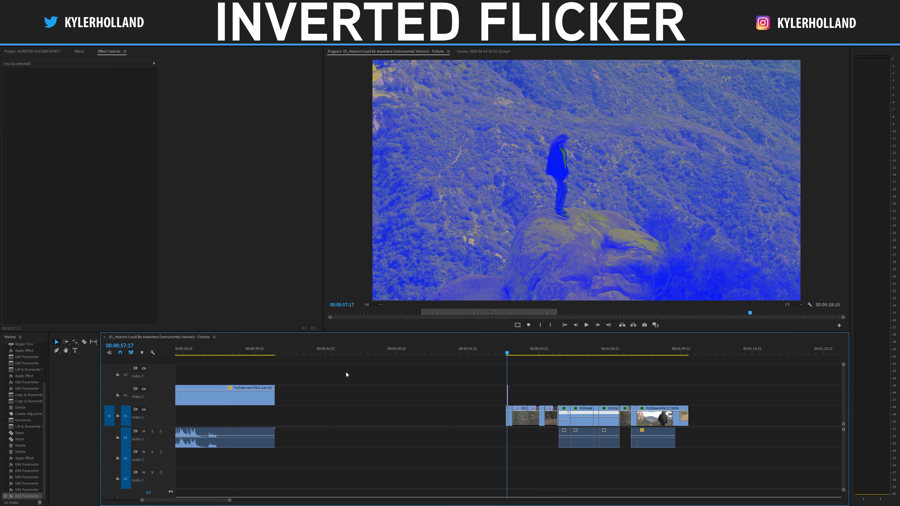
{"action": "left_click", "coordinate": [269, 354]}
{"action": "key", "text": "equal"}
{"action": "key", "text": "equal"}
{"action": "key", "text": "equal"}
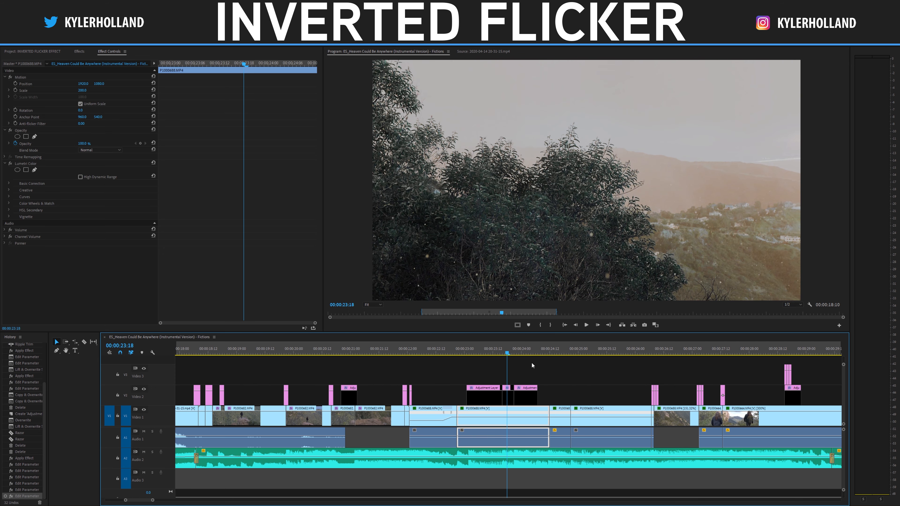
{"action": "left_click", "coordinate": [652, 353]}
{"action": "key", "text": "equal"}
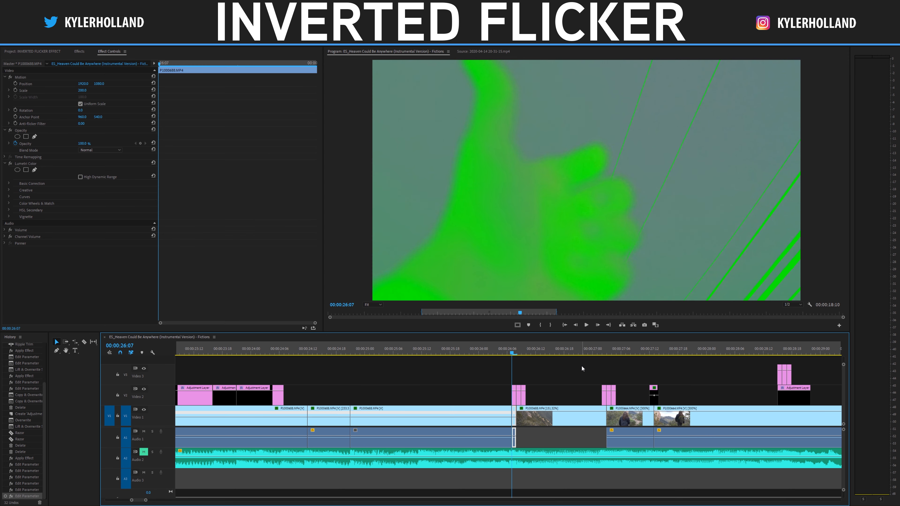
{"action": "key", "text": "Right"}
{"action": "key", "text": "Right"}
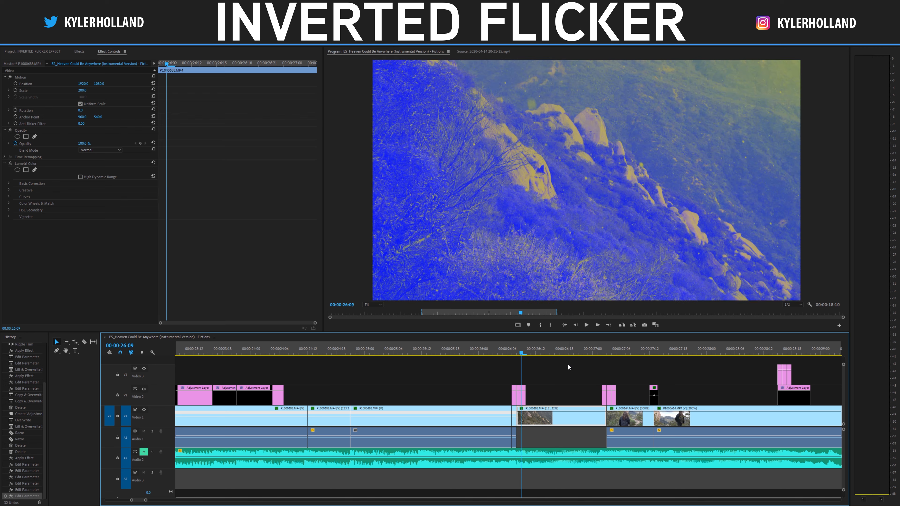
Step: Play back the finished flicker across the cut near 00:00:26:07 several times
{"action": "left_click", "coordinate": [493, 351]}
{"action": "key", "text": "space"}
{"action": "left_click", "coordinate": [479, 350]}
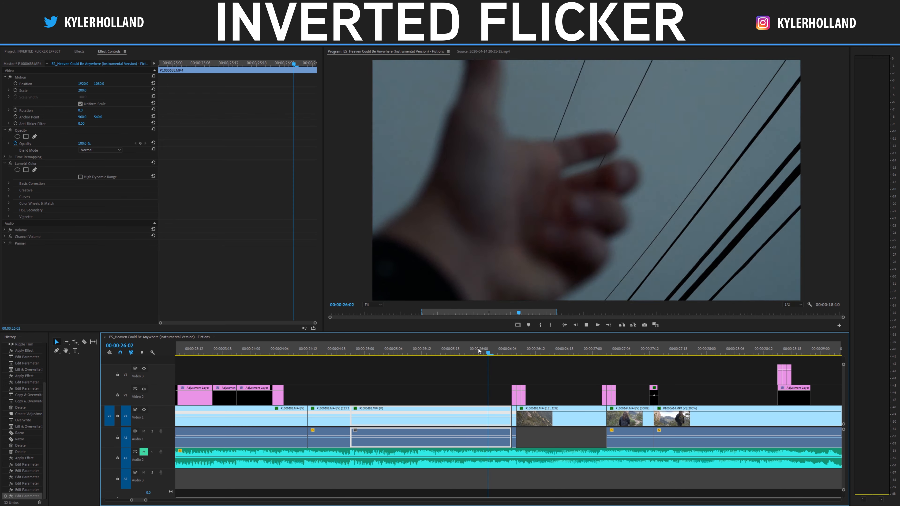
{"action": "left_click", "coordinate": [478, 351]}
{"action": "key", "text": "space"}
{"action": "left_click", "coordinate": [478, 351]}
{"action": "key", "text": "space"}
{"action": "key", "text": "minus"}
{"action": "key", "text": "minus"}
{"action": "key", "text": "minus"}
{"action": "key", "text": "minus"}
{"action": "key", "text": "space"}
Step: Return to the short adjustment layer at 00:00:57:17 and try the HLS channel in its Invert effect
{"action": "left_click", "coordinate": [587, 354]}
{"action": "key", "text": "equal"}
{"action": "key", "text": "equal"}
{"action": "key", "text": "equal"}
{"action": "key", "text": "equal"}
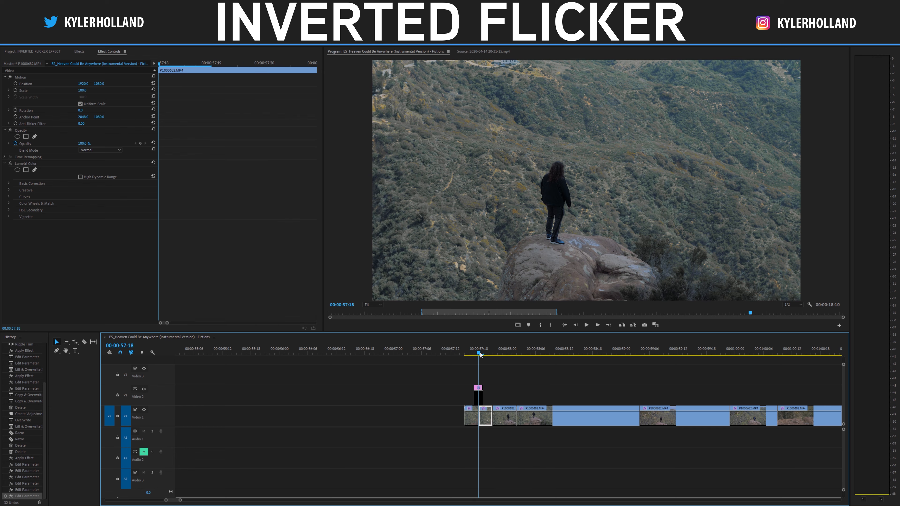
{"action": "key", "text": "equal"}
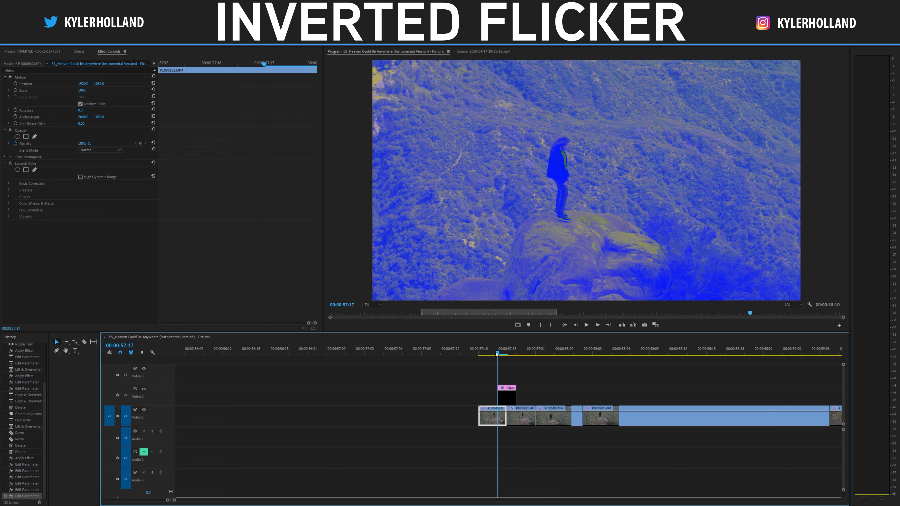
{"action": "left_click", "coordinate": [506, 396]}
{"action": "left_click", "coordinate": [102, 177]}
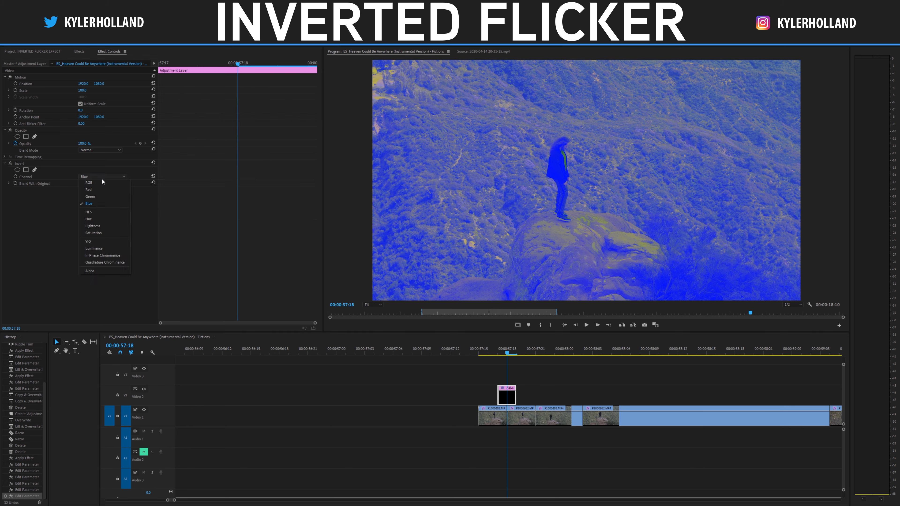
{"action": "left_click", "coordinate": [108, 213]}
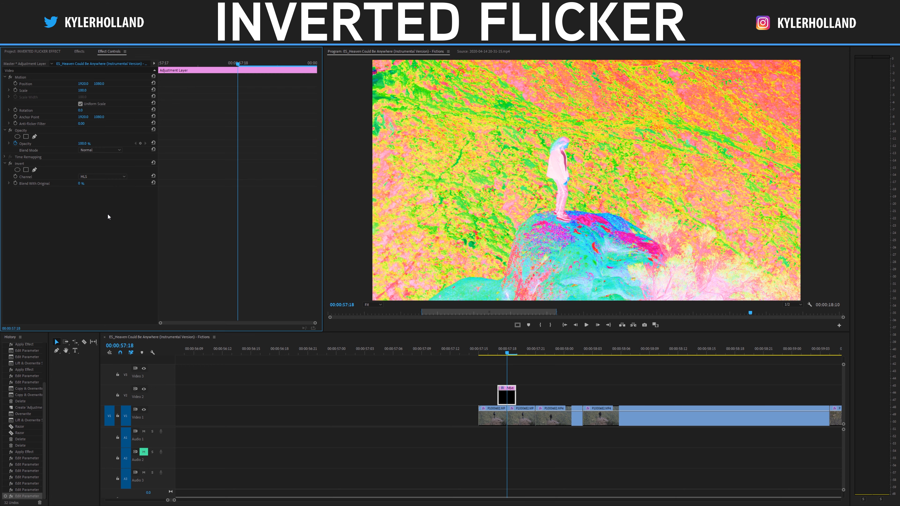
Step: Try the Hue, Lightness and Saturation channels in the Invert effect, and set the Channel to RGB
{"action": "left_click", "coordinate": [108, 176]}
{"action": "left_click", "coordinate": [116, 219]}
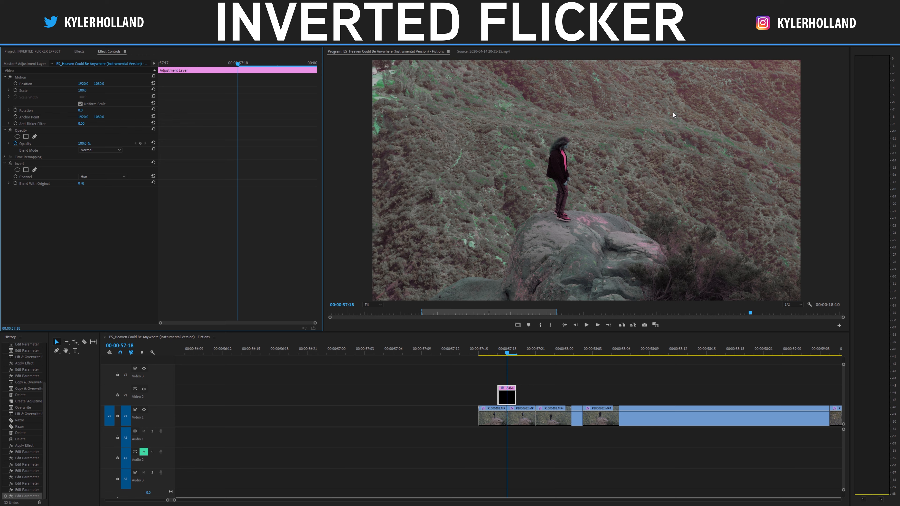
{"action": "left_click", "coordinate": [116, 176]}
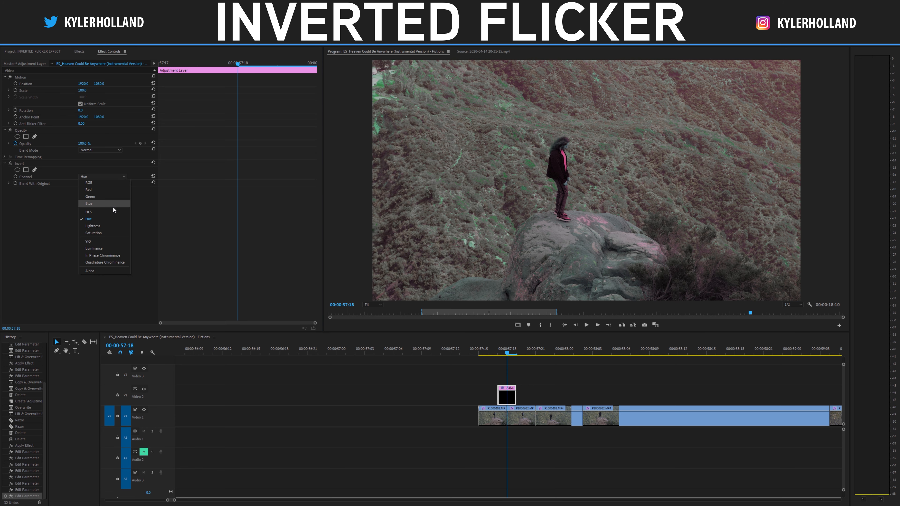
{"action": "left_click", "coordinate": [108, 225]}
{"action": "left_click", "coordinate": [111, 175]}
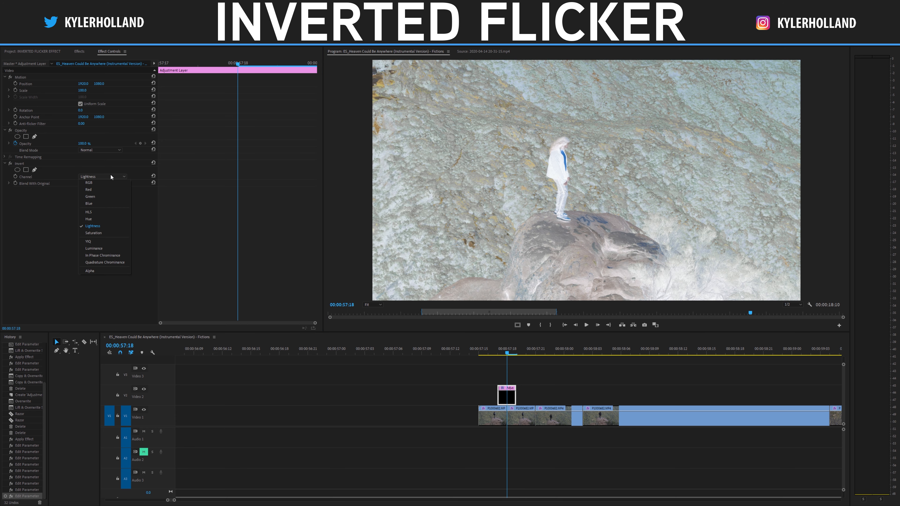
{"action": "left_click", "coordinate": [105, 231]}
{"action": "left_click", "coordinate": [97, 177]}
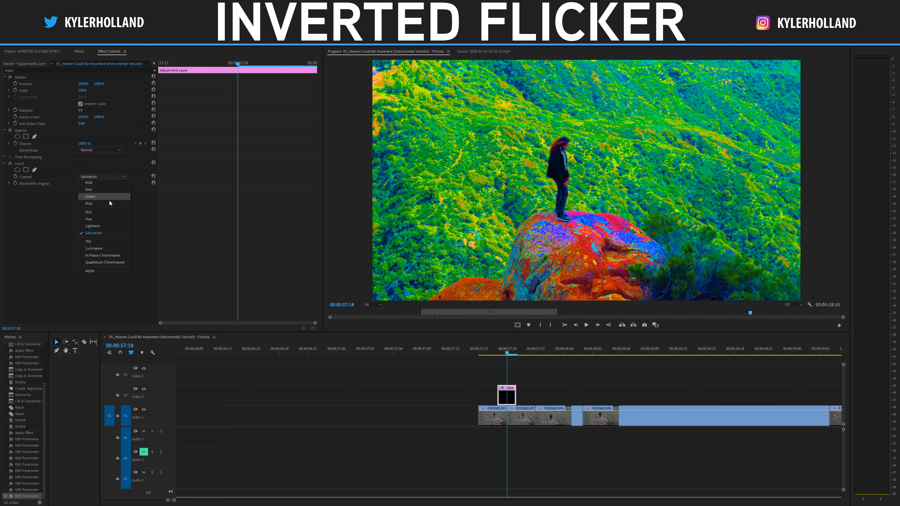
{"action": "left_click", "coordinate": [110, 184]}
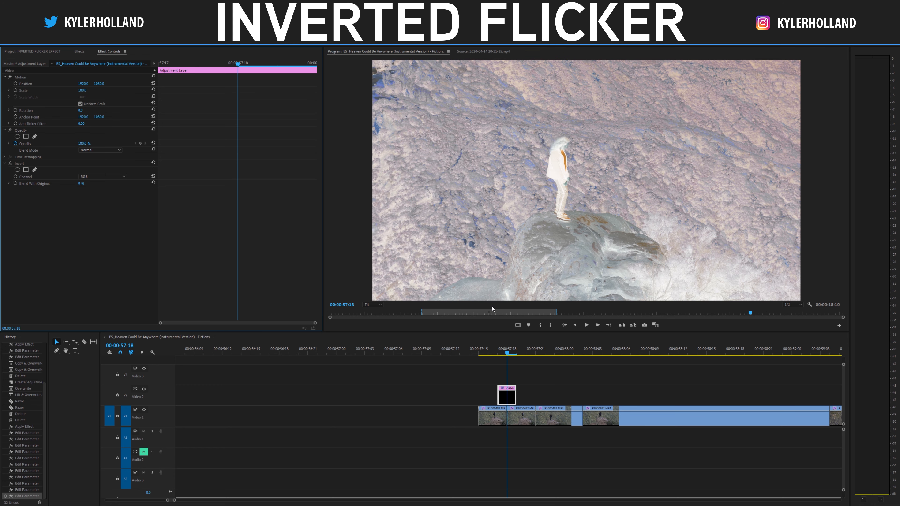
Step: Play back the first flicker and duplicate its adjustment layer over the next cut at 00:00:57:21
{"action": "left_click", "coordinate": [479, 350]}
{"action": "key", "text": "space"}
{"action": "key", "text": "space"}
{"action": "left_click", "coordinate": [491, 353]}
{"action": "key", "text": "space"}
{"action": "key", "text": "space"}
{"action": "left_click_drag", "start_coordinate": [491, 353], "coordinate": [508, 352]}
{"action": "left_click_drag", "start_coordinate": [510, 398], "coordinate": [540, 398], "text": "alt"}
Step: Place another copy of the adjustment layer over the third cut at 00:00:58:02
{"action": "left_click", "coordinate": [489, 352]}
{"action": "key", "text": "space"}
{"action": "key", "text": "space"}
{"action": "left_click", "coordinate": [518, 350]}
{"action": "left_click_drag", "start_coordinate": [537, 398], "coordinate": [585, 398], "text": "alt"}
Step: Play back the three inverted flickers from before the first adjustment layer
{"action": "left_click_drag", "start_coordinate": [575, 351], "coordinate": [487, 356]}
{"action": "key", "text": "space"}
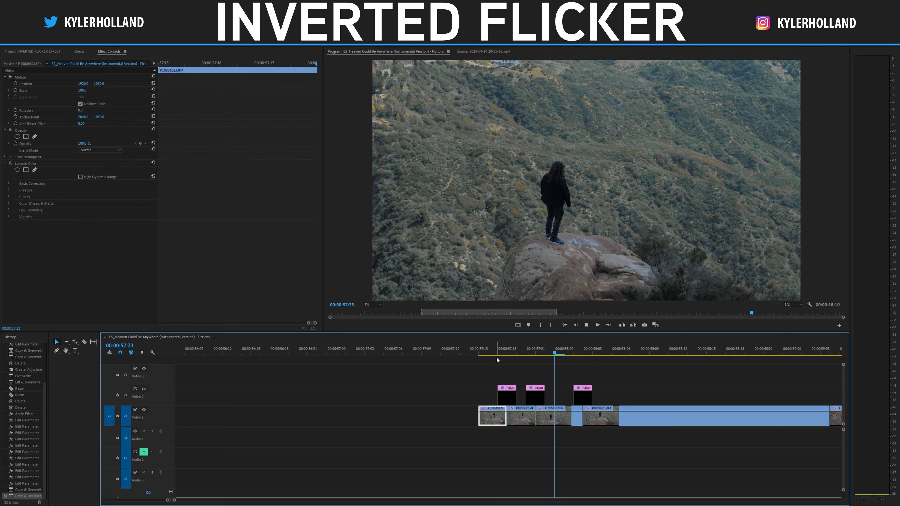
{"action": "left_click", "coordinate": [487, 352]}
{"action": "key", "text": "space"}
{"action": "left_click", "coordinate": [487, 353]}
{"action": "key", "text": "space"}
{"action": "key", "text": "space"}
{"action": "left_click", "coordinate": [517, 350]}
{"action": "key", "text": "space"}
Step: Set the Invert Channel of the second adjustment layer, at 00:00:57:21, to In Phase Chrominance
{"action": "left_click_drag", "start_coordinate": [516, 350], "coordinate": [535, 353]}
{"action": "scroll", "coordinate": [559, 358], "scroll_direction": "down", "scroll_amount": 2}
{"action": "scroll", "coordinate": [559, 358], "scroll_direction": "up", "scroll_amount": 2}
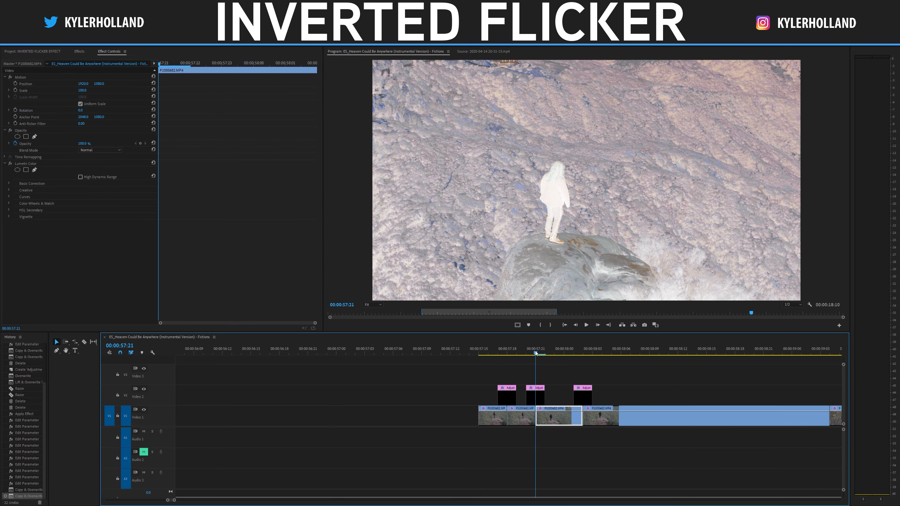
{"action": "left_click", "coordinate": [541, 401]}
{"action": "left_click", "coordinate": [103, 177]}
{"action": "left_click", "coordinate": [122, 257]}
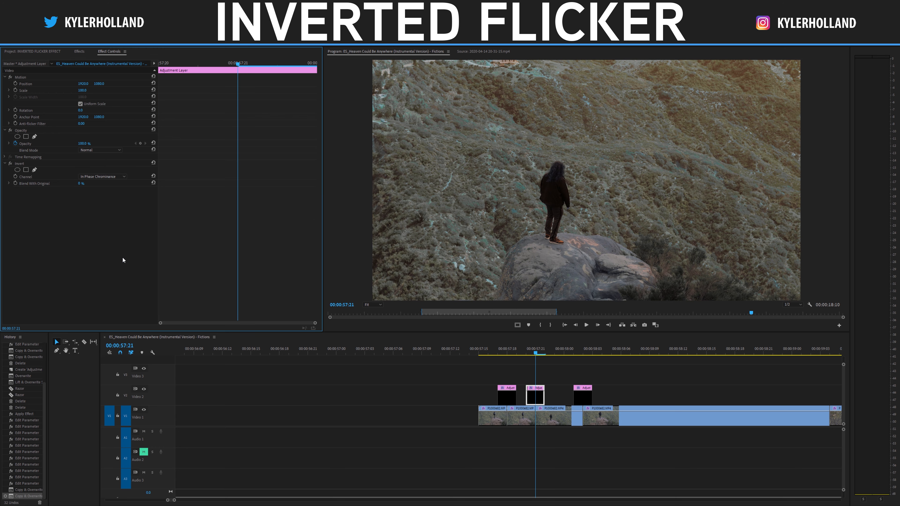
Step: Split the third adjustment layer at 00:00:58:02 and extend the piece after the cut to two frames
{"action": "left_click_drag", "start_coordinate": [539, 350], "coordinate": [584, 344]}
{"action": "key", "text": "space"}
{"action": "key", "text": "space"}
{"action": "key", "text": "c"}
{"action": "left_click", "coordinate": [583, 397]}
{"action": "key", "text": "v"}
{"action": "left_click_drag", "start_coordinate": [596, 397], "coordinate": [605, 397]}
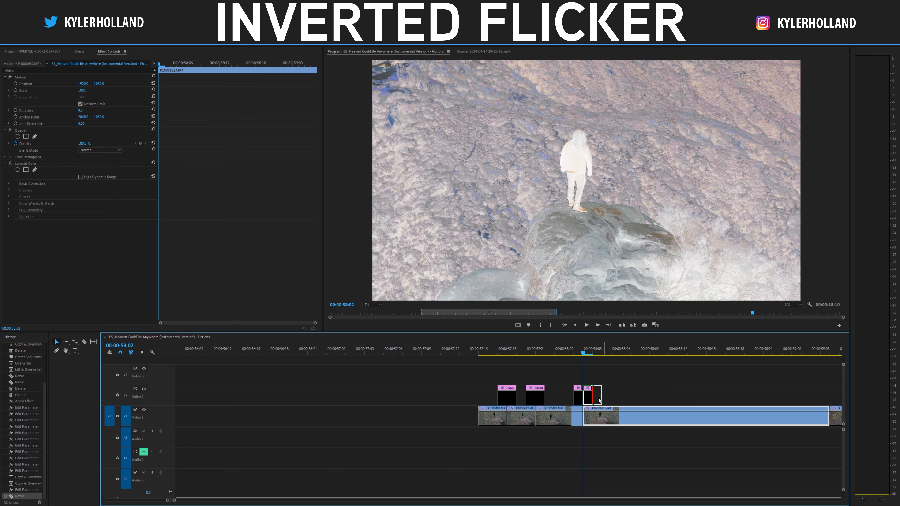
Step: Set the Invert Channel of the piece starting at 00:00:58:02 to Saturation, and play back the flickers
{"action": "left_click", "coordinate": [108, 177]}
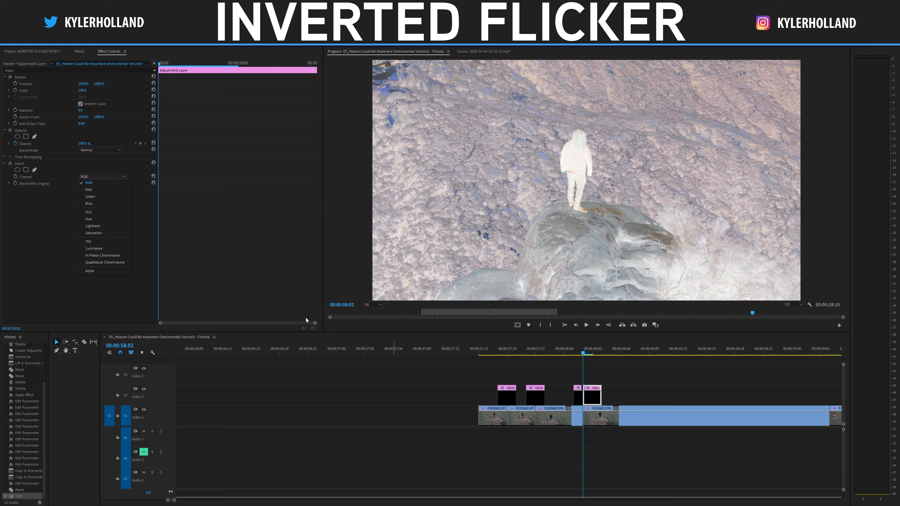
{"action": "left_click", "coordinate": [106, 233]}
{"action": "left_click", "coordinate": [501, 351]}
{"action": "key", "text": "space"}
{"action": "left_click", "coordinate": [500, 352]}
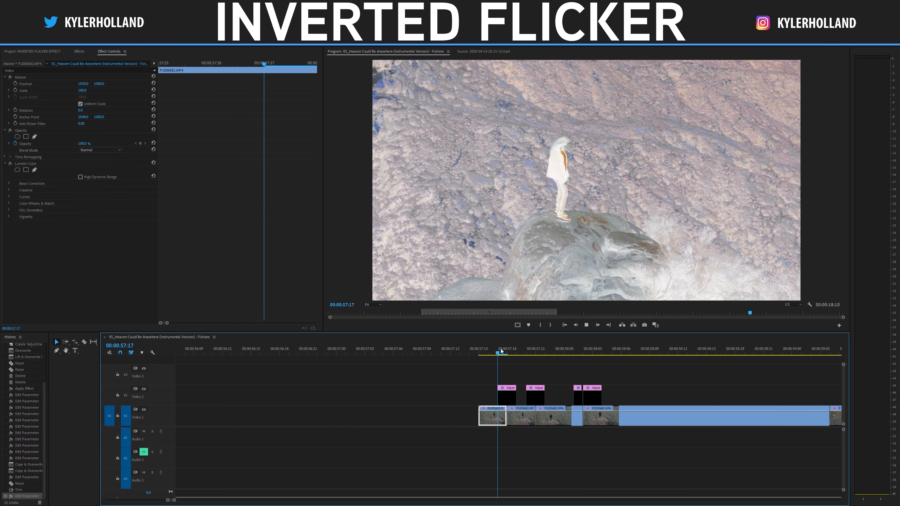
{"action": "left_click_drag", "start_coordinate": [502, 351], "coordinate": [583, 355]}
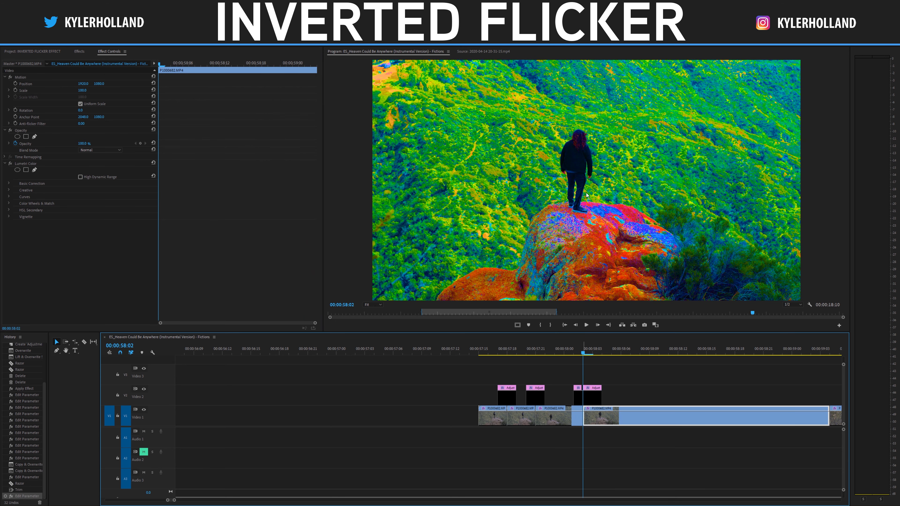
{"action": "left_click_drag", "start_coordinate": [585, 355], "coordinate": [573, 354]}
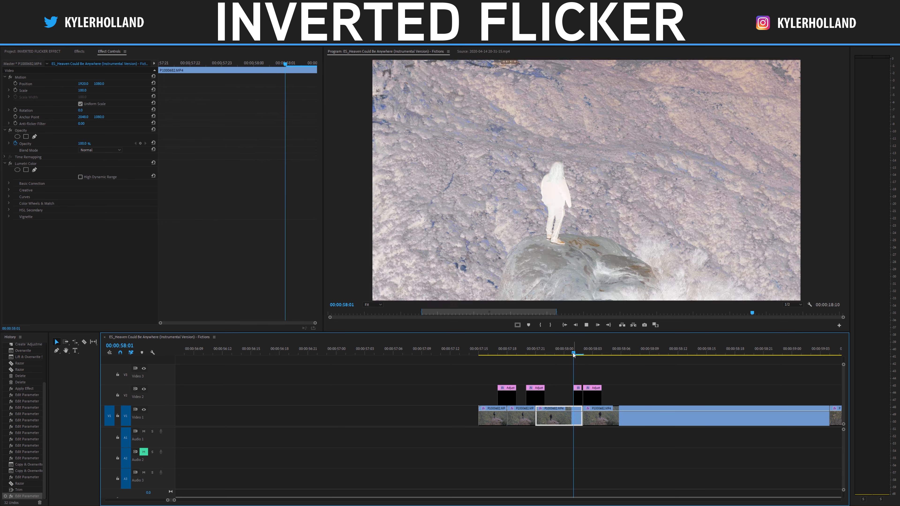
{"action": "key", "text": "space"}
{"action": "key", "text": "space"}
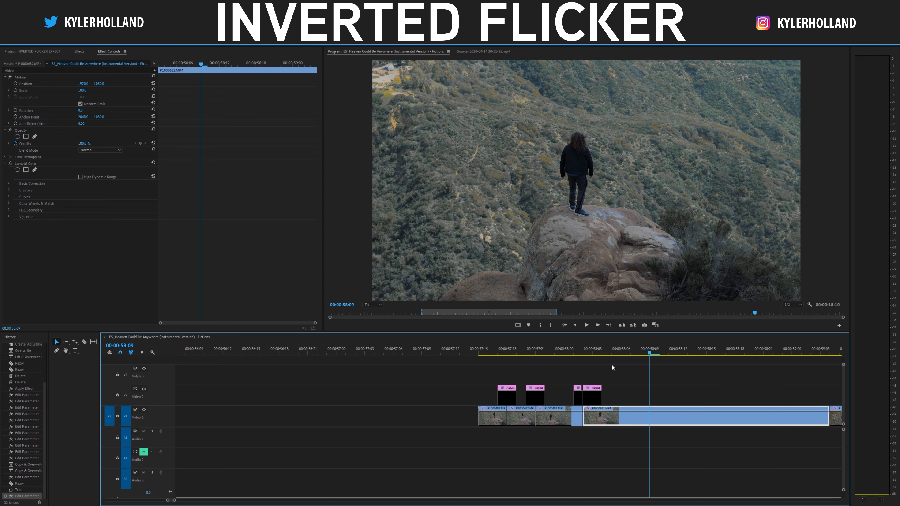
Step: Copy the In Phase Chrominance adjustment layer over the cut at 00:00:59:04, starting it at 00:00:59:03
{"action": "key", "text": "minus"}
{"action": "key", "text": "minus"}
{"action": "left_click", "coordinate": [586, 352]}
{"action": "key", "text": "equal"}
{"action": "key", "text": "equal"}
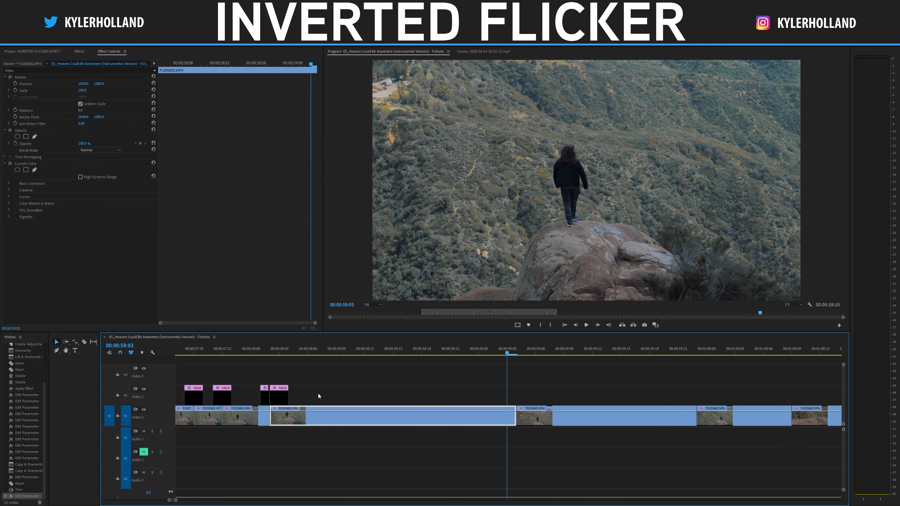
{"action": "left_click_drag", "start_coordinate": [226, 395], "coordinate": [521, 398]}
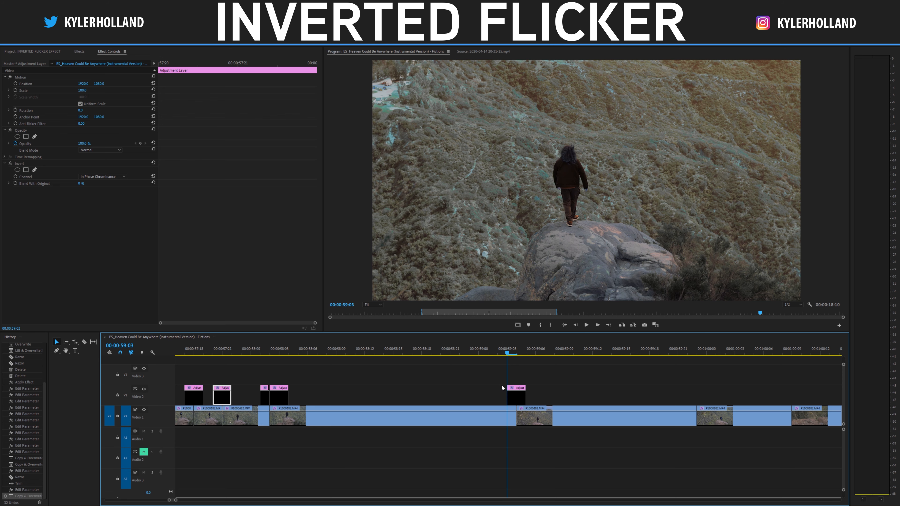
{"action": "left_click", "coordinate": [527, 369]}
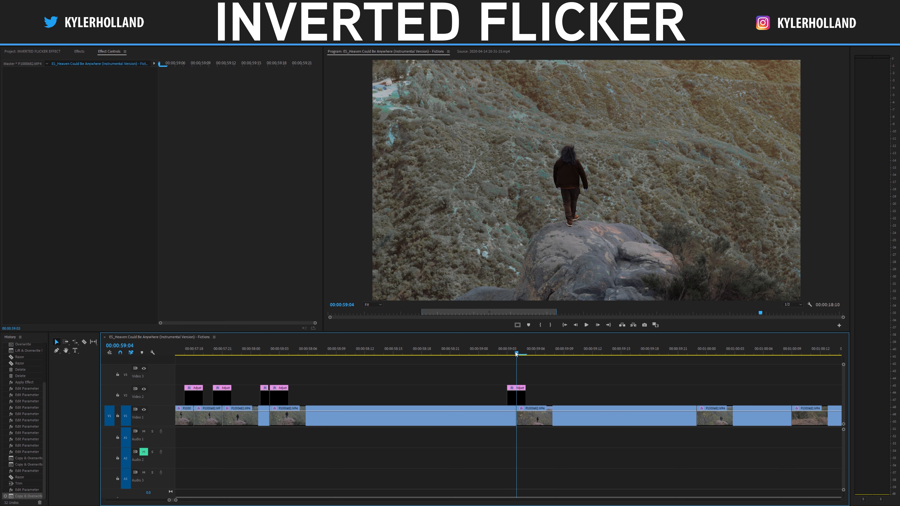
Step: Set the Invert Channel of the adjustment layer over the 00:00:59:04 cut to Red
{"action": "left_click", "coordinate": [515, 351]}
{"action": "left_click", "coordinate": [515, 400]}
{"action": "left_click", "coordinate": [113, 179]}
{"action": "left_click", "coordinate": [113, 190]}
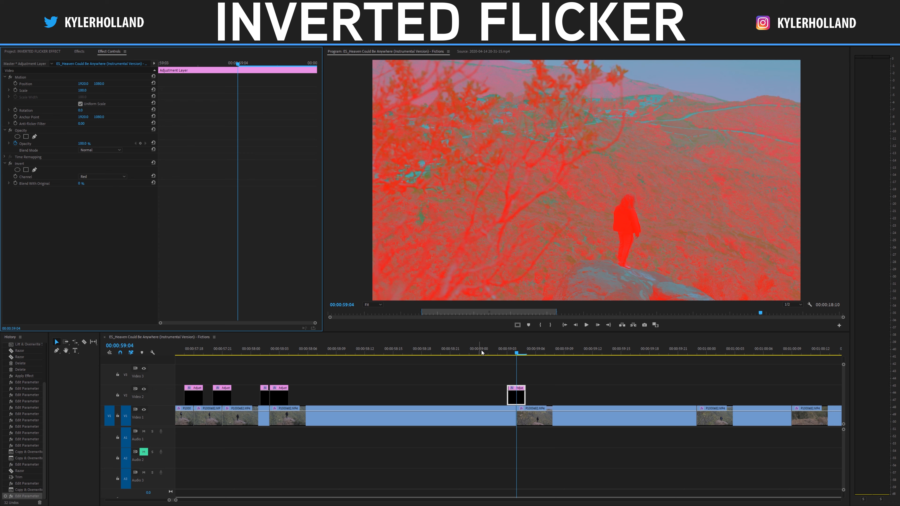
Step: Trim the Red adjustment layer to end at the cut at 00:00:59:04, and play back the section
{"action": "left_click", "coordinate": [474, 353]}
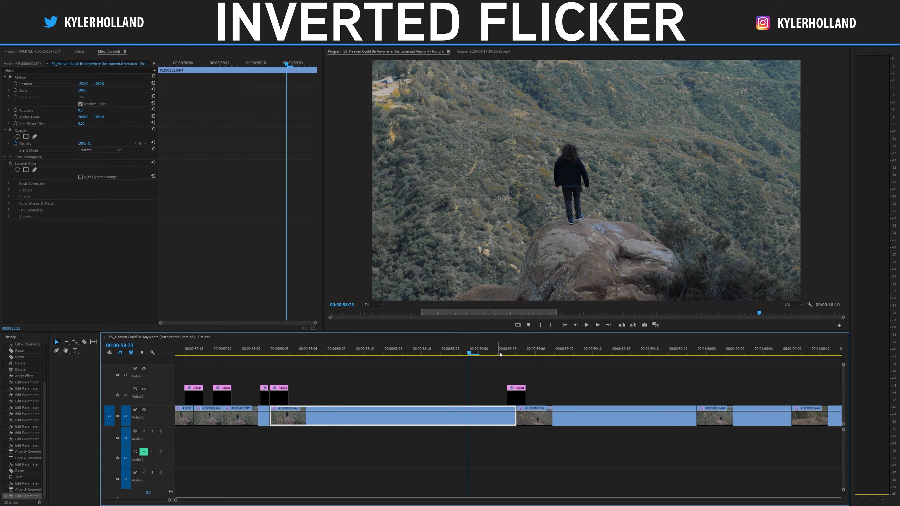
{"action": "left_click", "coordinate": [510, 353]}
{"action": "left_click_drag", "start_coordinate": [526, 396], "coordinate": [516, 397]}
{"action": "left_click", "coordinate": [492, 353]}
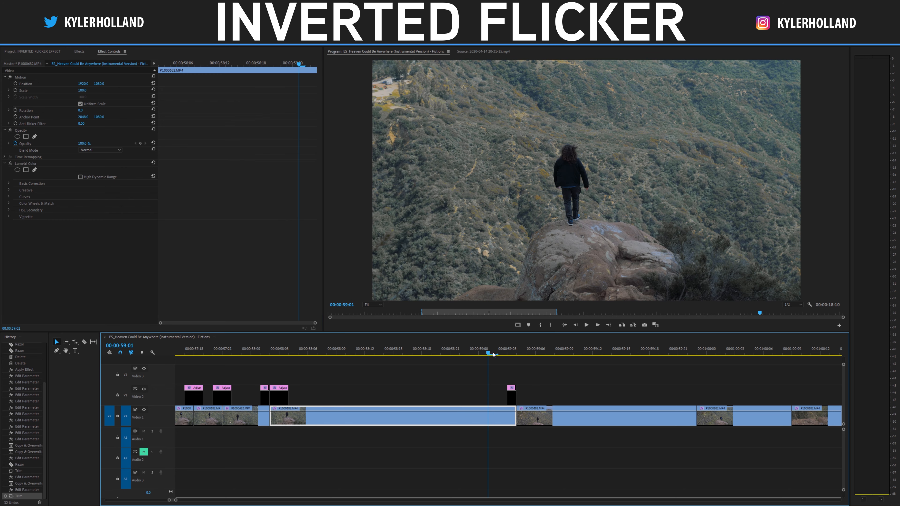
{"action": "left_click_drag", "start_coordinate": [488, 355], "coordinate": [463, 352]}
{"action": "key", "text": "space"}
{"action": "key", "text": "space"}
Step: Duplicate the Red adjustment layer directly after the 00:00:59:04 cut and set the copy's Invert Channel to Green
{"action": "left_click", "coordinate": [517, 353]}
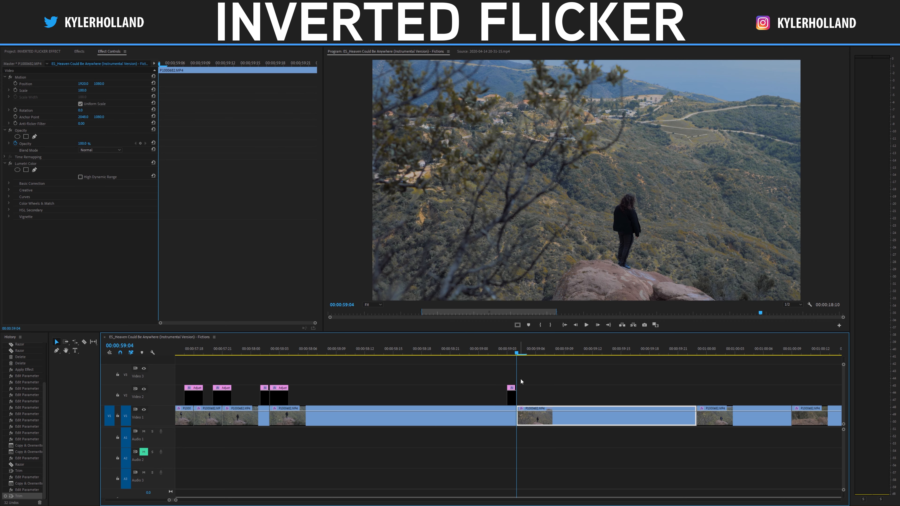
{"action": "left_click_drag", "start_coordinate": [513, 397], "coordinate": [523, 398]}
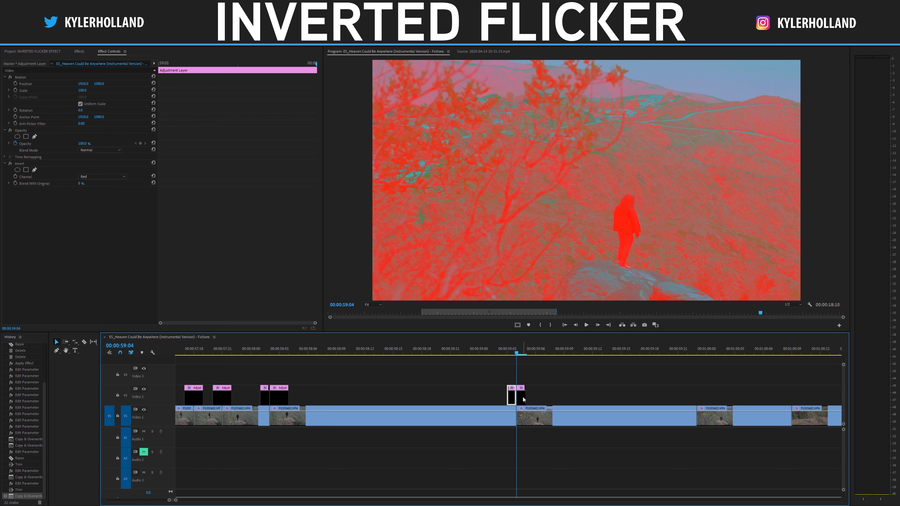
{"action": "left_click", "coordinate": [108, 176]}
{"action": "left_click", "coordinate": [109, 197]}
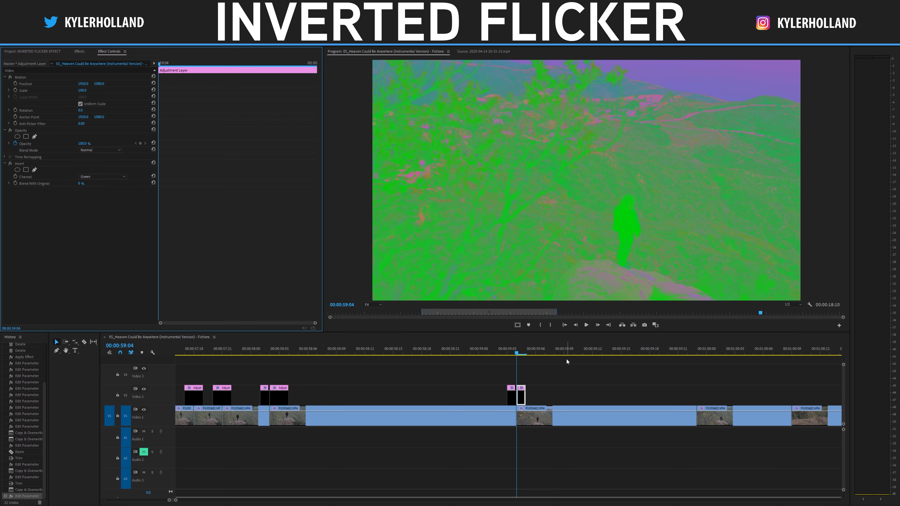
Step: Play back the Red and Green flicker, and duplicate the Green adjustment layer to start at 00:00:59:05
{"action": "left_click", "coordinate": [473, 351]}
{"action": "key", "text": "space"}
{"action": "left_click", "coordinate": [480, 353]}
{"action": "key", "text": "space"}
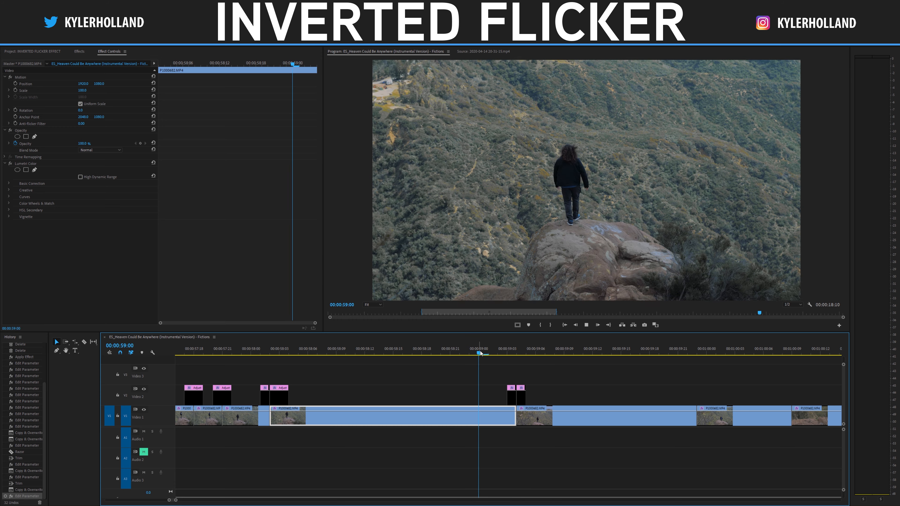
{"action": "left_click_drag", "start_coordinate": [504, 352], "coordinate": [522, 355]}
{"action": "left_click_drag", "start_coordinate": [520, 396], "coordinate": [531, 396]}
{"action": "left_click", "coordinate": [531, 352]}
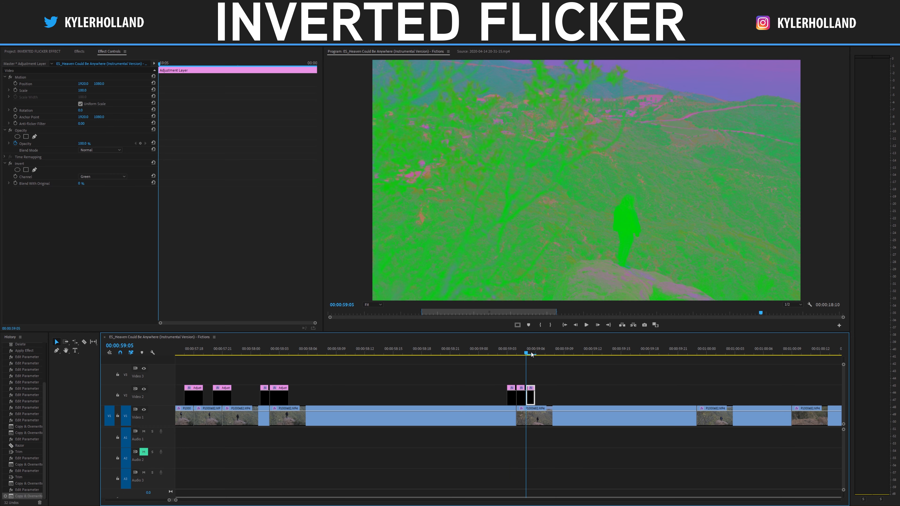
Step: Set the Invert Channel of the adjustment layer starting at 00:00:59:05 to Blue, and play back the three-colour flicker
{"action": "left_click", "coordinate": [115, 176]}
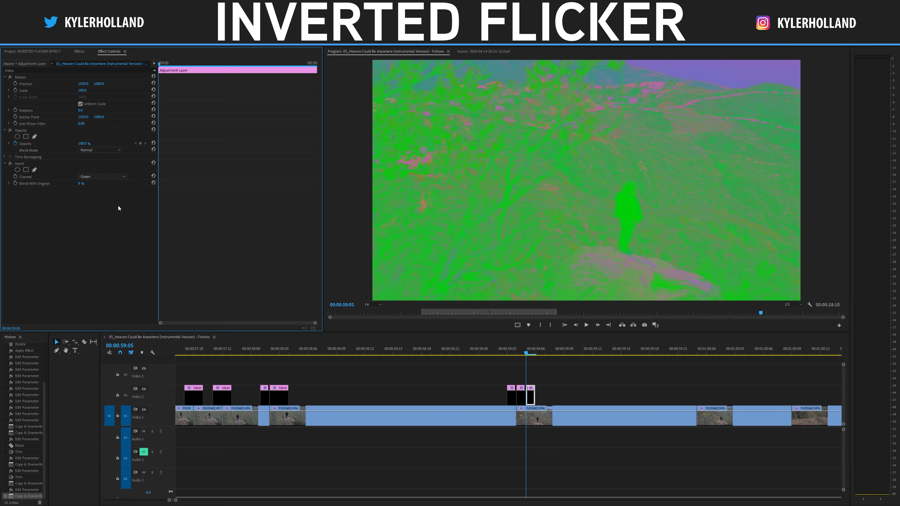
{"action": "left_click", "coordinate": [106, 203]}
{"action": "left_click", "coordinate": [503, 351]}
{"action": "mouse_move", "coordinate": [504, 351]}
{"action": "left_mouse_down"}
{"action": "mouse_move", "coordinate": [526, 351]}
{"action": "mouse_move", "coordinate": [460, 347]}
{"action": "mouse_move", "coordinate": [572, 352]}
{"action": "mouse_move", "coordinate": [488, 356]}
{"action": "mouse_move", "coordinate": [554, 353]}
{"action": "mouse_move", "coordinate": [496, 354]}
{"action": "mouse_move", "coordinate": [525, 353]}
{"action": "mouse_move", "coordinate": [517, 353]}
{"action": "left_mouse_up"}
{"action": "key", "text": "space"}
{"action": "key", "text": "space"}
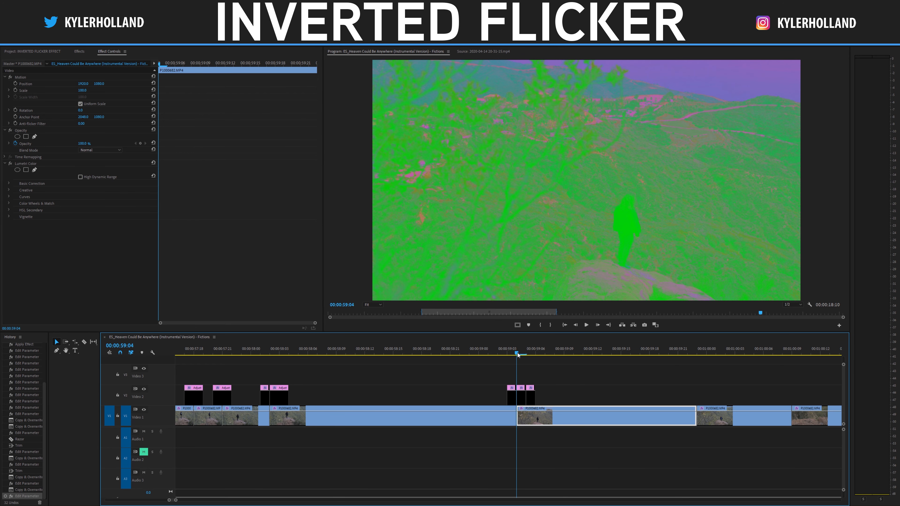
Step: Duplicate the Green adjustment layer at 00:00:59:04 onto Video 3, set the copy's Invert Channel to RGB, and play back the result
{"action": "left_click", "coordinate": [521, 395]}
{"action": "left_click", "coordinate": [21, 164]}
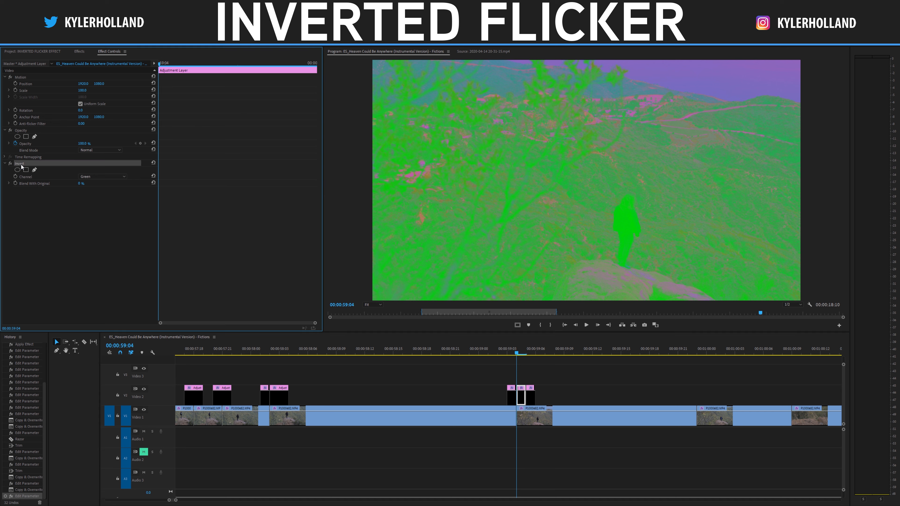
{"action": "left_click_drag", "start_coordinate": [523, 401], "coordinate": [523, 381]}
{"action": "left_click", "coordinate": [522, 378]}
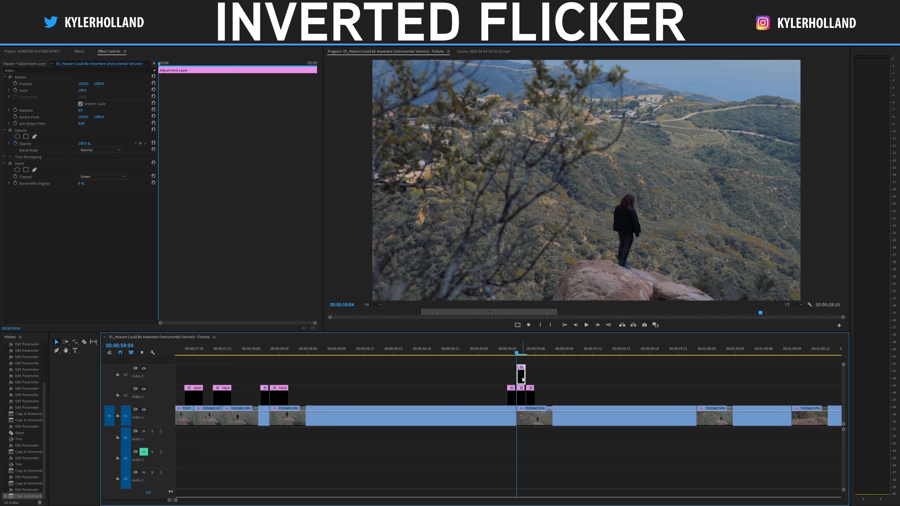
{"action": "left_click", "coordinate": [92, 176]}
{"action": "left_click", "coordinate": [103, 185]}
{"action": "left_click_drag", "start_coordinate": [518, 350], "coordinate": [479, 353]}
{"action": "key", "text": "space"}
{"action": "key", "text": "space"}
{"action": "key", "text": "space"}
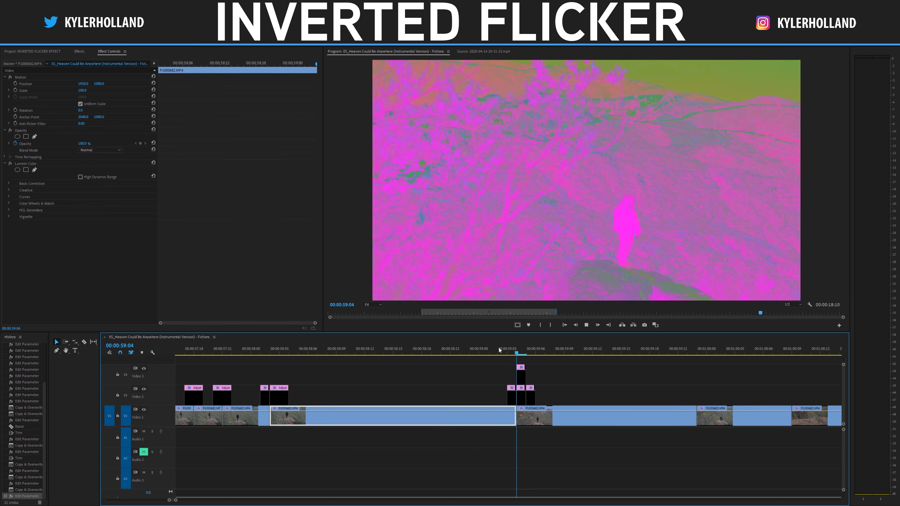
{"action": "key", "text": "space"}
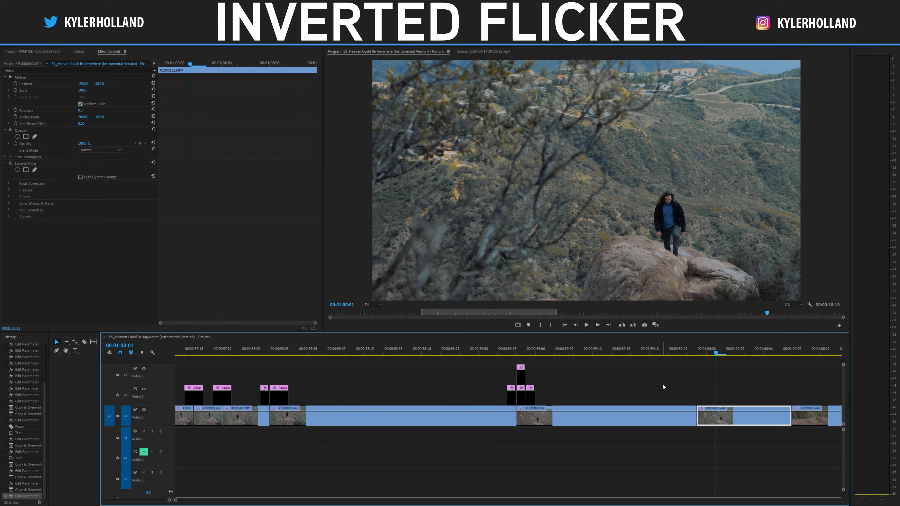
Step: Duplicate the Blue adjustment layer across the 00:00:59:23 cut, starting one frame before it, and set the copy's Invert Channel to RGB
{"action": "scroll", "coordinate": [662, 386], "scroll_direction": "down", "scroll_amount": 1}
{"action": "left_click", "coordinate": [659, 355]}
{"action": "left_click_drag", "start_coordinate": [492, 398], "coordinate": [650, 401]}
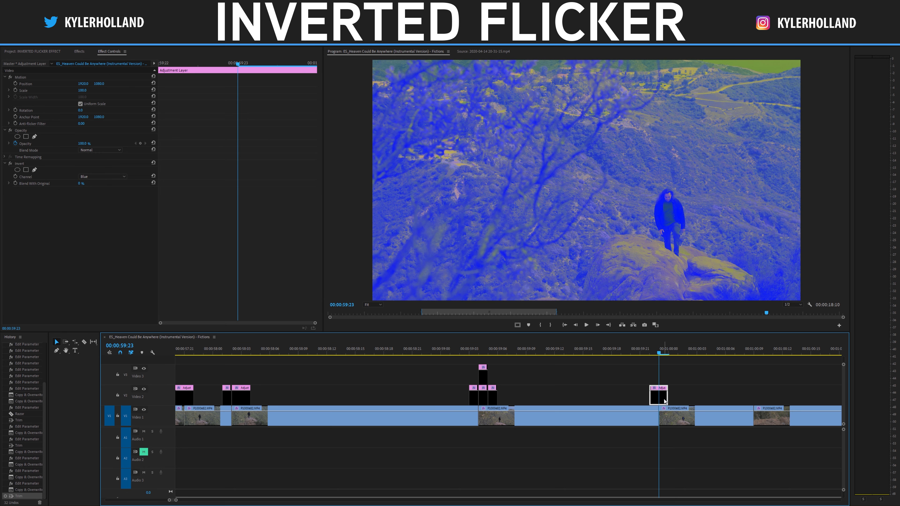
{"action": "key", "text": "v"}
{"action": "left_click", "coordinate": [104, 177]}
{"action": "left_click", "coordinate": [104, 183]}
Step: Split the RGB layer at the 00:00:59:23 cut, lengthen its second part, and set that part's Invert Channel to In-Phase Chrominance
{"action": "key", "text": "c"}
{"action": "left_click", "coordinate": [663, 397]}
{"action": "key", "text": "v"}
{"action": "left_click_drag", "start_coordinate": [668, 396], "coordinate": [677, 396]}
{"action": "left_click", "coordinate": [113, 177]}
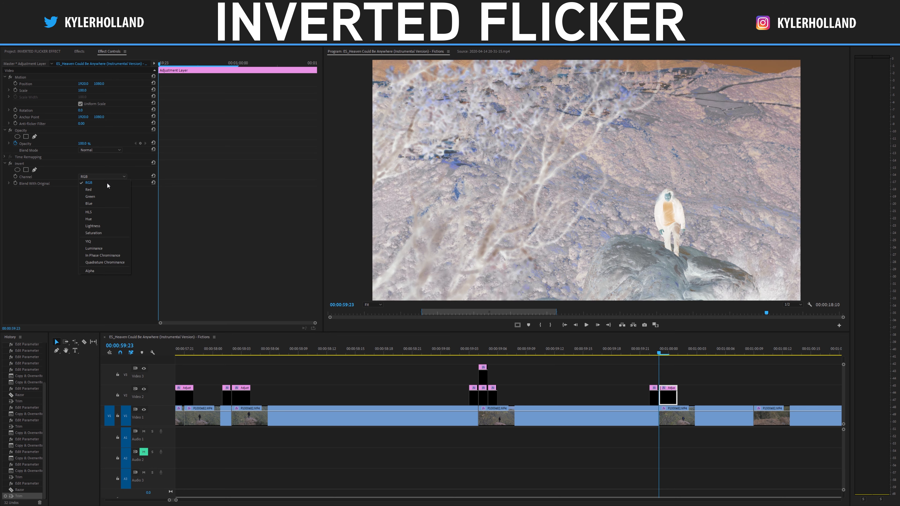
{"action": "left_click", "coordinate": [115, 256]}
Step: Extend the In-Phase Chrominance layer to the cut at 00:01:00:09, and play back the section
{"action": "scroll", "coordinate": [541, 375], "scroll_direction": "down", "scroll_amount": 5}
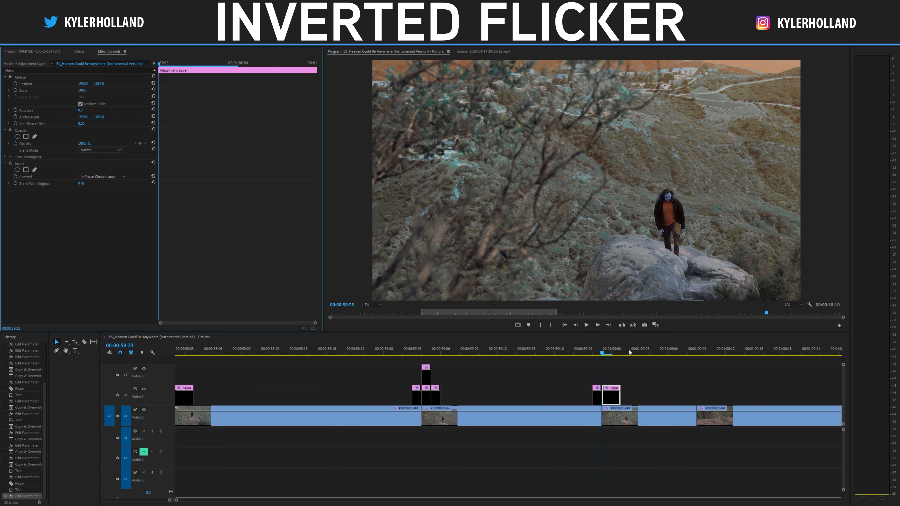
{"action": "left_click_drag", "start_coordinate": [509, 398], "coordinate": [582, 397]}
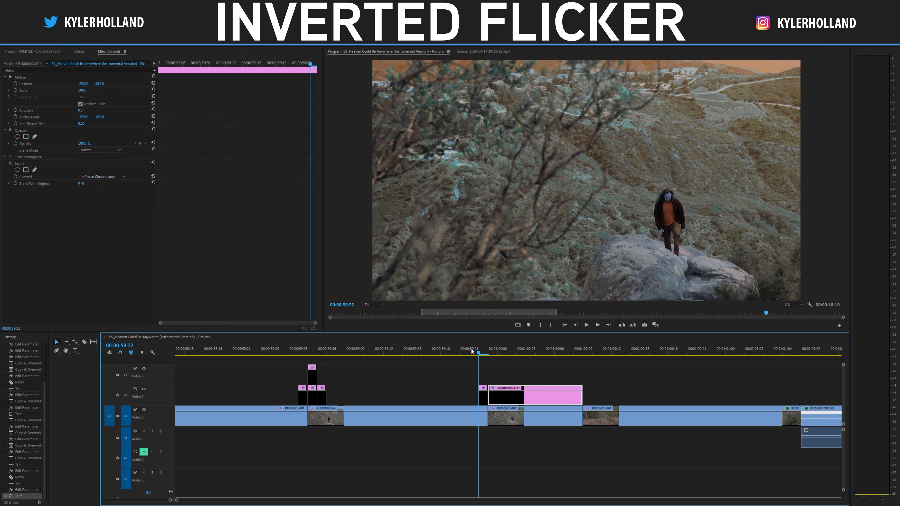
{"action": "left_click_drag", "start_coordinate": [486, 352], "coordinate": [446, 351]}
{"action": "key", "text": "space"}
{"action": "left_click", "coordinate": [454, 351]}
{"action": "key", "text": "space"}
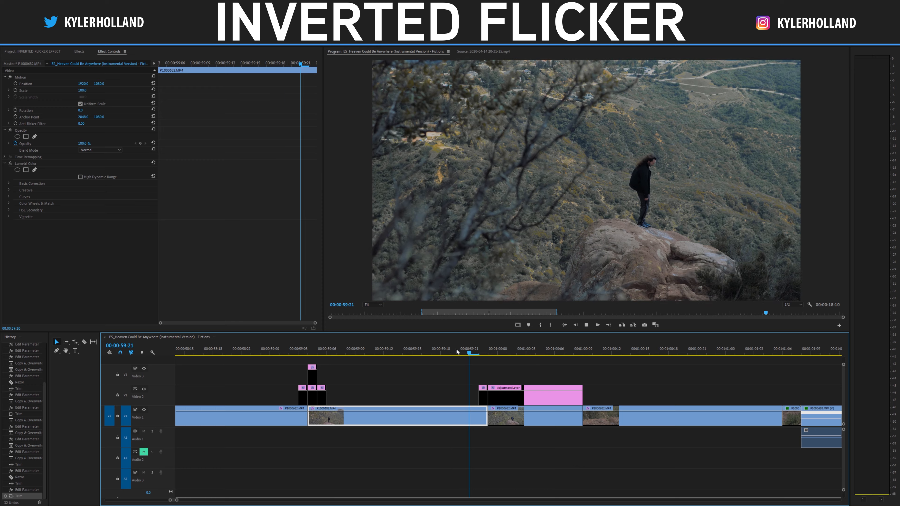
{"action": "left_click", "coordinate": [485, 354]}
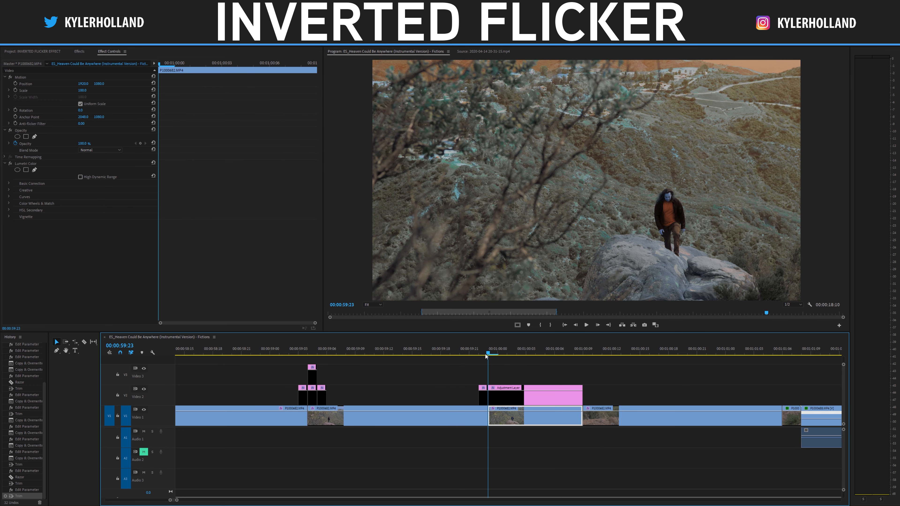
{"action": "left_click", "coordinate": [471, 354]}
{"action": "key", "text": "space"}
{"action": "left_click", "coordinate": [582, 355]}
{"action": "key", "text": "space"}
Step: Duplicate the RGB layer before the 00:00:59:23 cut onto Video 3 at 00:01:00:08, and extend it one frame past the 00:01:00:09 cut
{"action": "left_click_drag", "start_coordinate": [602, 353], "coordinate": [583, 355]}
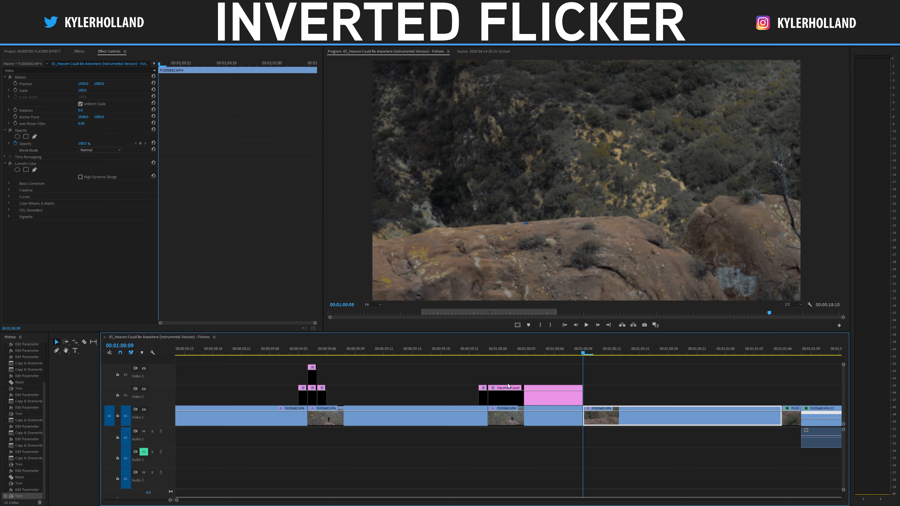
{"action": "left_click_drag", "start_coordinate": [485, 397], "coordinate": [579, 376]}
{"action": "left_click", "coordinate": [576, 353]}
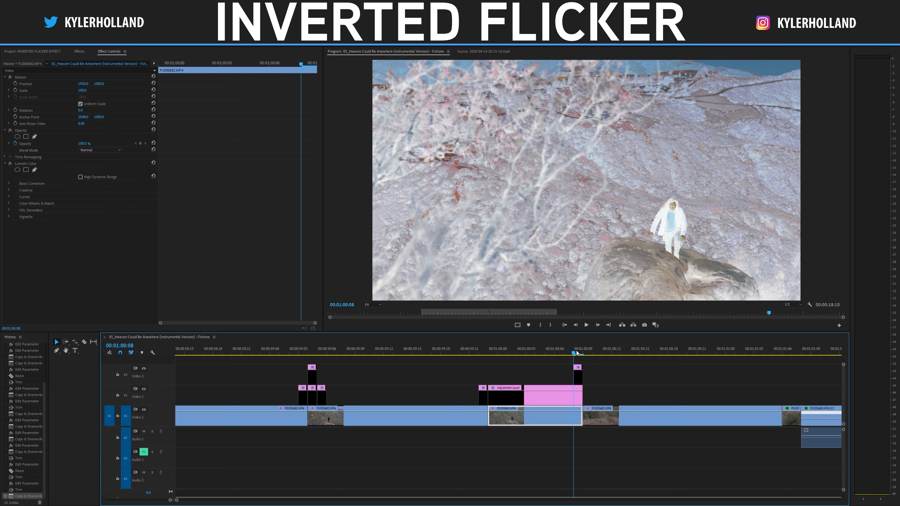
{"action": "left_click", "coordinate": [578, 375]}
{"action": "left_click", "coordinate": [105, 177]}
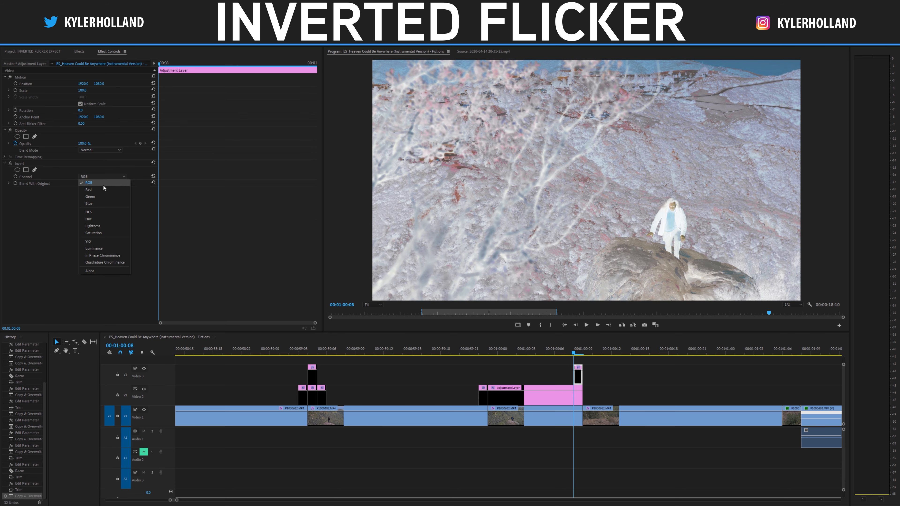
{"action": "left_click", "coordinate": [602, 368]}
Step: Play back the flicker across the 00:00:59:23 and 00:01:00:09 cuts, and inspect the inverted frames either side of the second cut
{"action": "left_click_drag", "start_coordinate": [576, 354], "coordinate": [454, 355]}
{"action": "left_click", "coordinate": [591, 353]}
{"action": "key", "text": "space"}
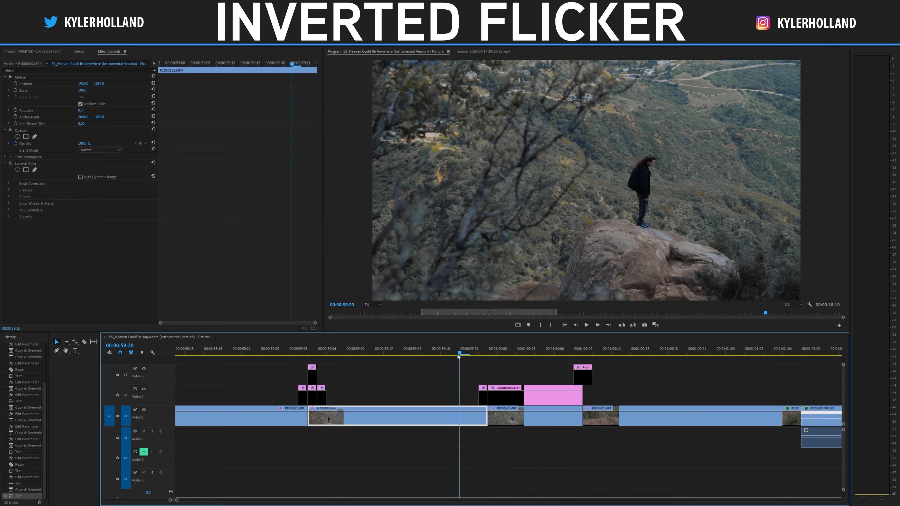
{"action": "left_click", "coordinate": [475, 352]}
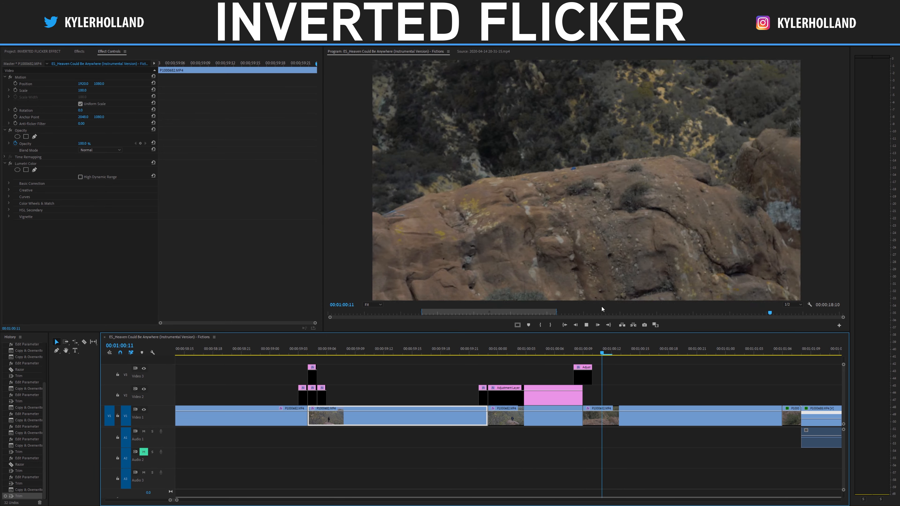
{"action": "key", "text": "space"}
{"action": "left_click", "coordinate": [474, 350]}
{"action": "key", "text": "space"}
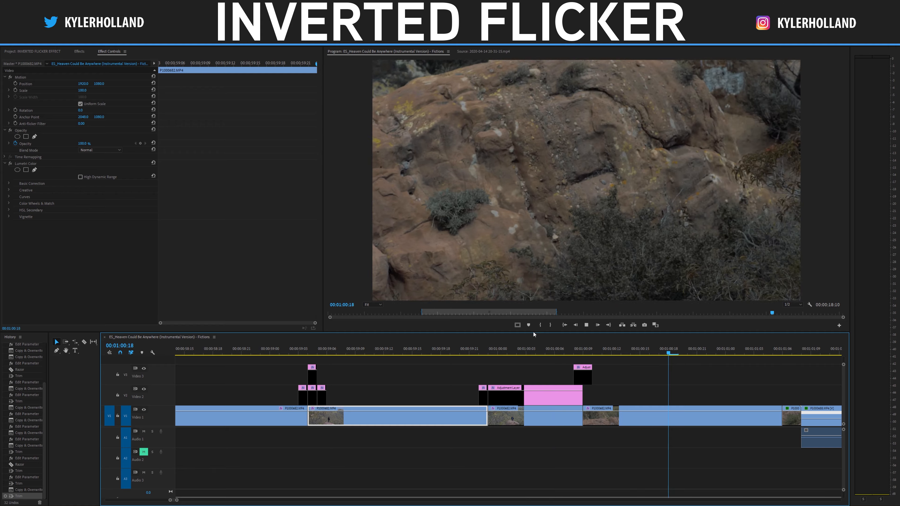
{"action": "left_click", "coordinate": [476, 350]}
{"action": "key", "text": "space"}
{"action": "left_click_drag", "start_coordinate": [566, 352], "coordinate": [480, 359]}
{"action": "key", "text": "space"}
{"action": "mouse_move", "coordinate": [575, 353]}
{"action": "left_mouse_down"}
{"action": "mouse_move", "coordinate": [561, 354]}
{"action": "mouse_move", "coordinate": [590, 352]}
{"action": "mouse_move", "coordinate": [579, 357]}
{"action": "left_mouse_up"}
{"action": "left_click", "coordinate": [589, 374]}
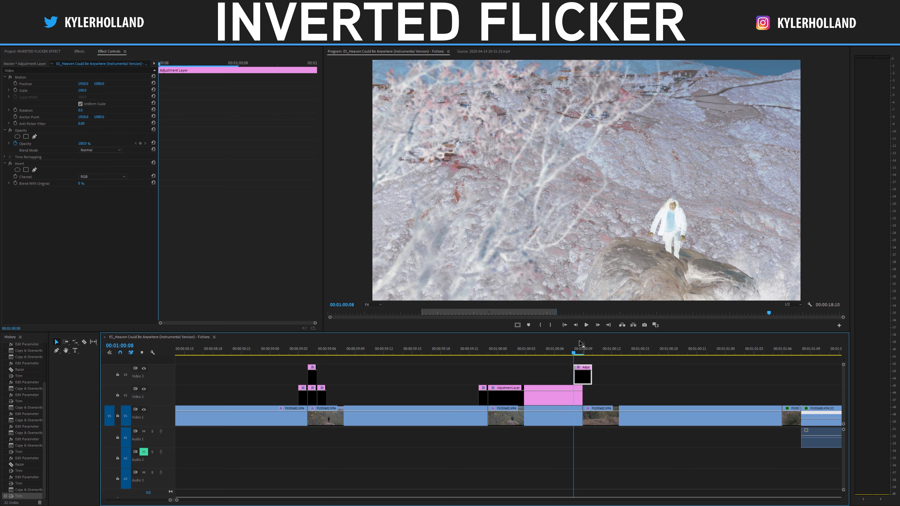
{"action": "left_click", "coordinate": [582, 352]}
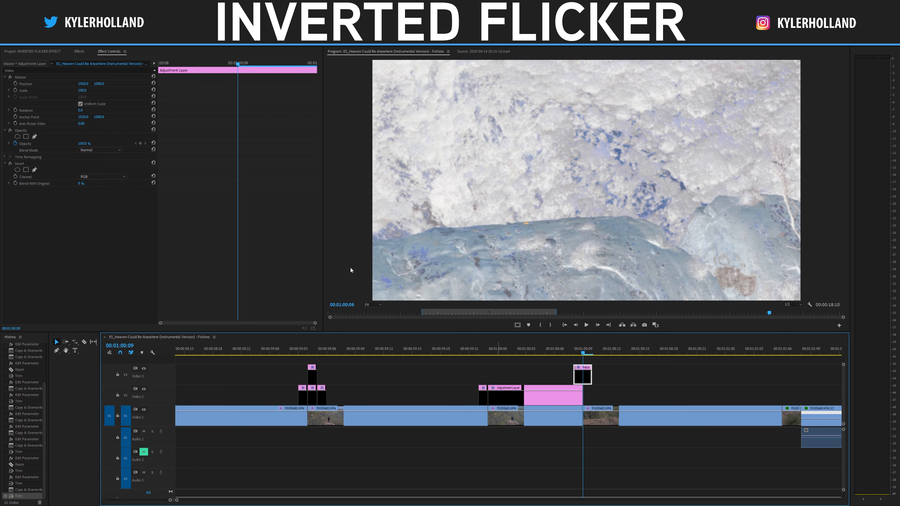
Step: Extend the RGB layer before the 00:00:59:23 cut back to 00:00:59:20, and set its Blend With Original to 24%
{"action": "left_click", "coordinate": [481, 354]}
{"action": "left_click", "coordinate": [483, 396]}
{"action": "left_click_drag", "start_coordinate": [79, 184], "coordinate": [79, 183]}
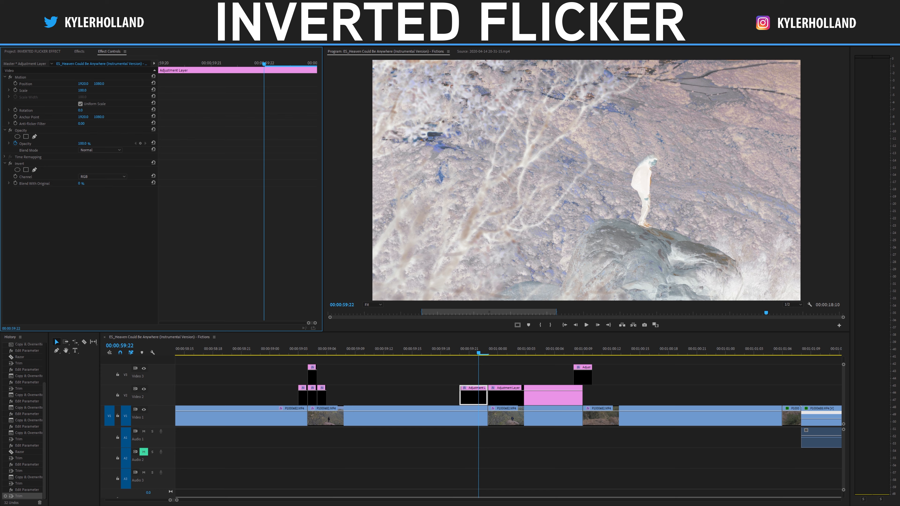
{"action": "left_click_drag", "start_coordinate": [81, 184], "coordinate": [97, 183]}
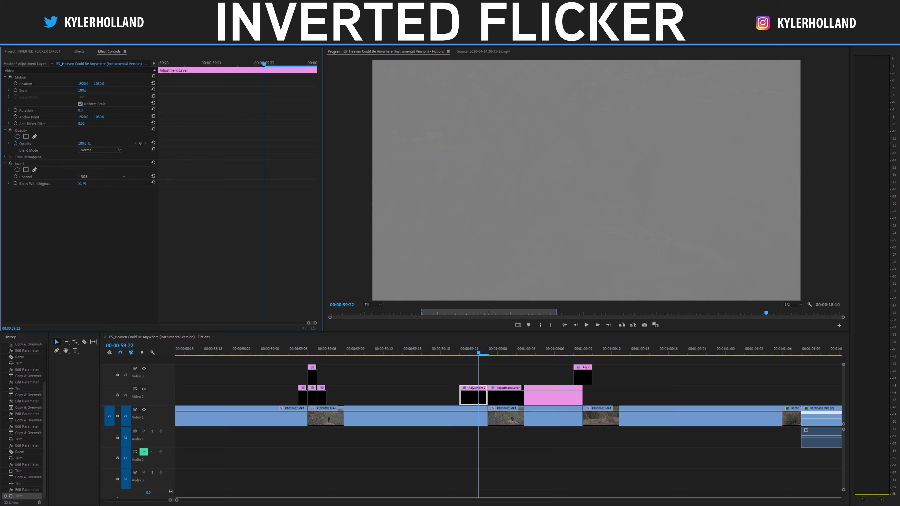
{"action": "mouse_move", "coordinate": [99, 184]}
{"action": "left_mouse_down"}
{"action": "mouse_move", "coordinate": [114, 184]}
{"action": "mouse_move", "coordinate": [89, 184]}
{"action": "left_mouse_up"}
{"action": "left_click", "coordinate": [47, 165]}
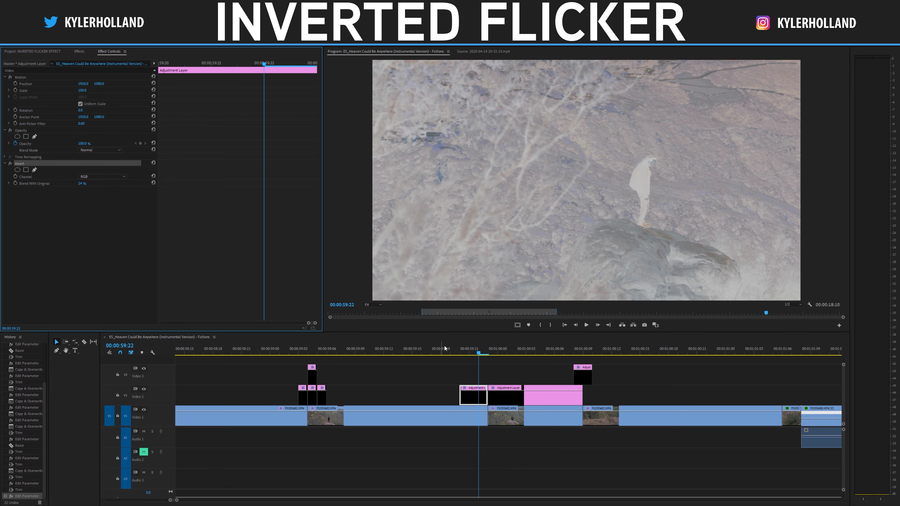